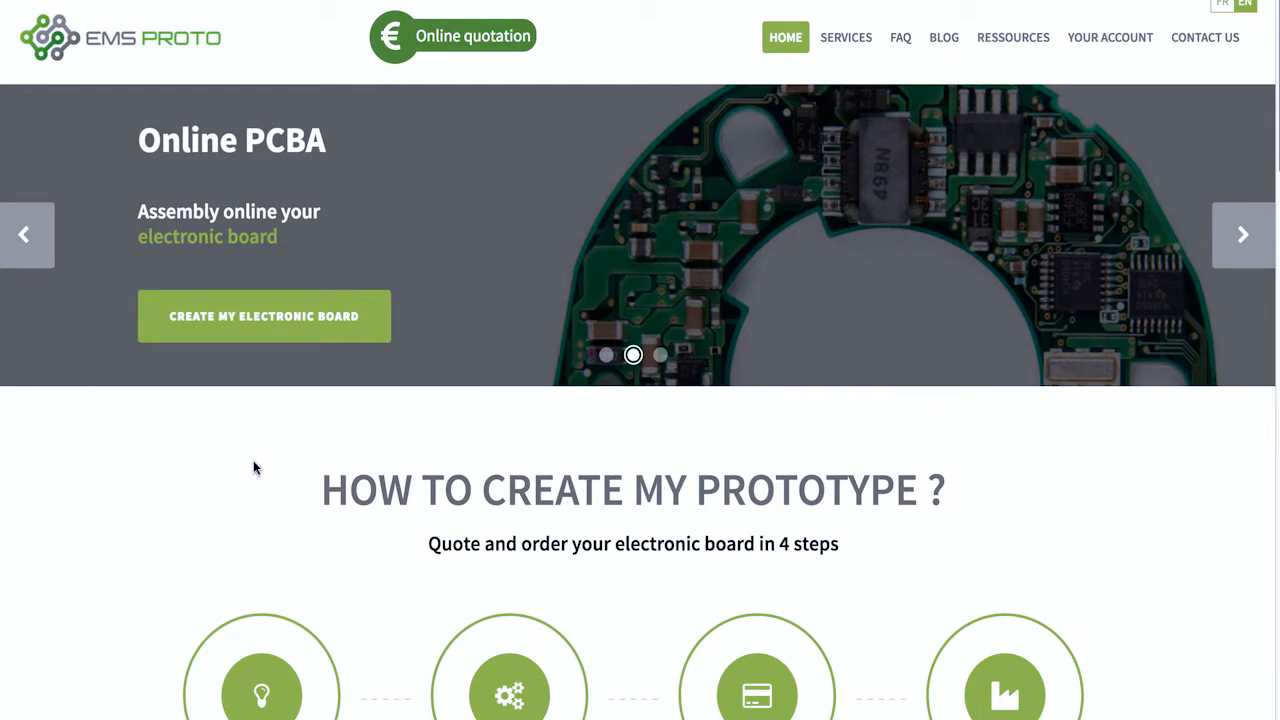
Start an online quotation and name the project "NEW PROJECT"
left_click(470, 45)
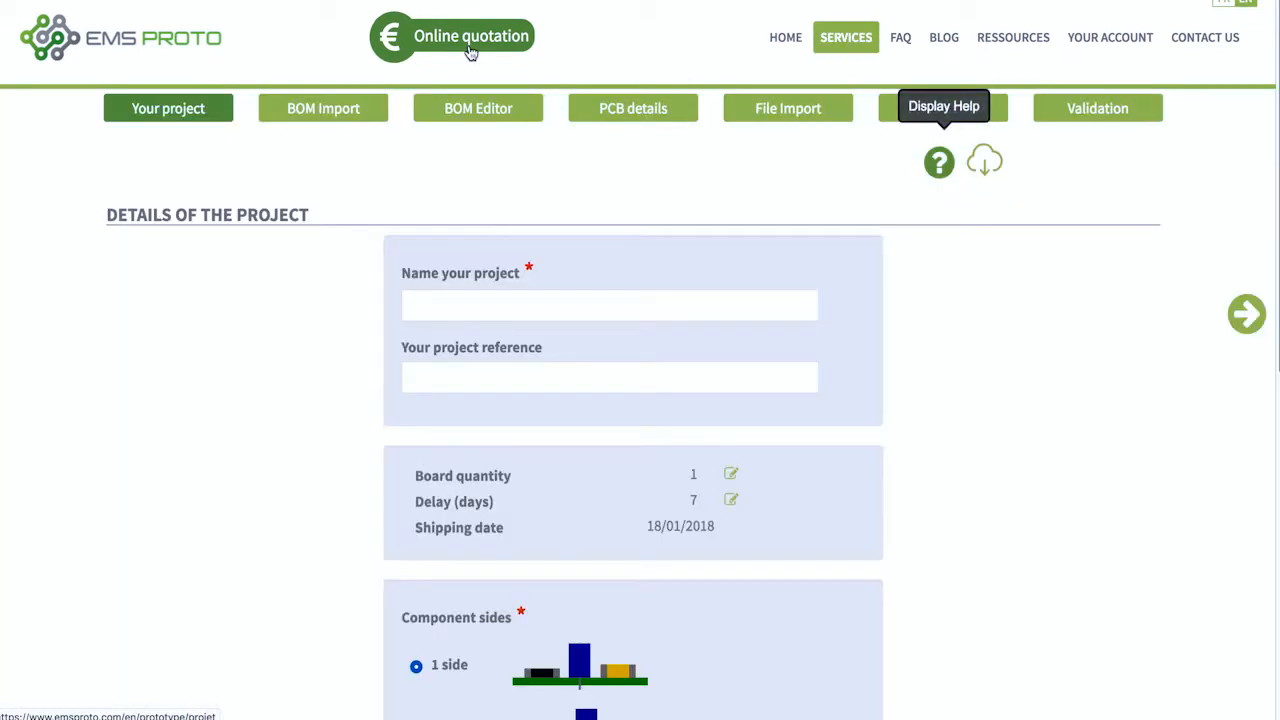
left_click(471, 294)
type("NEW PROJECT")
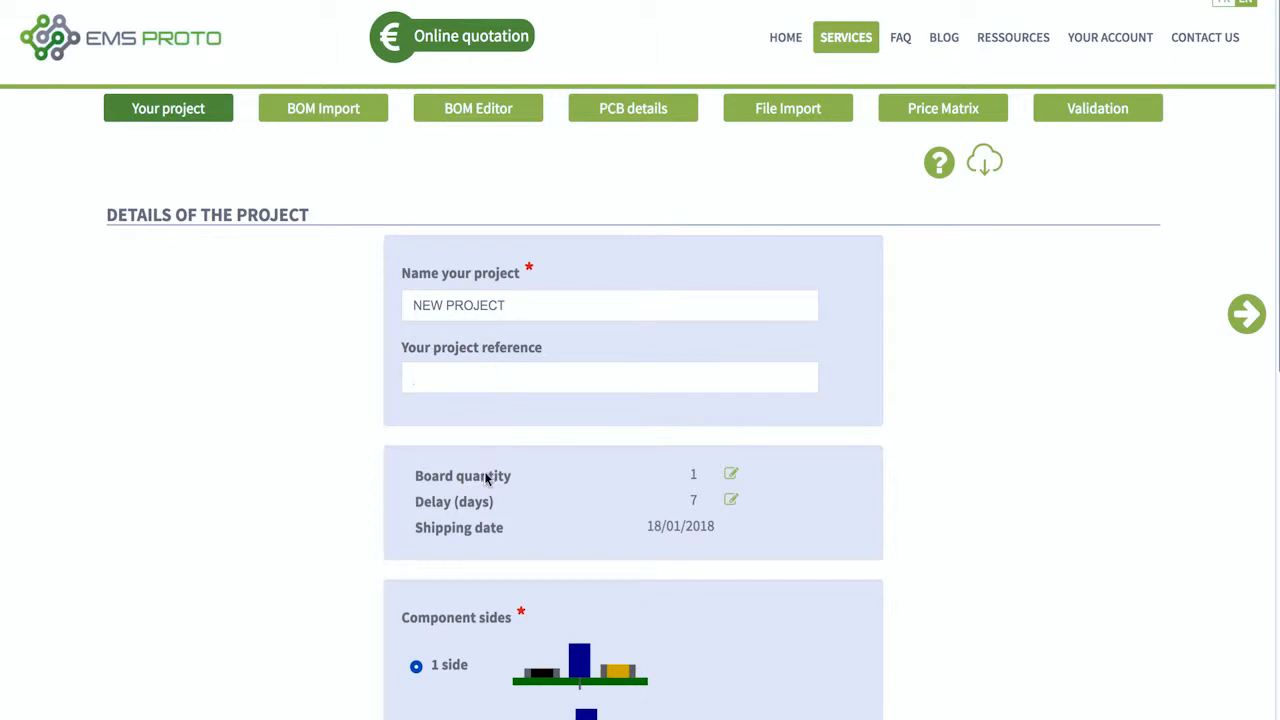
Look at the delay options available per number of boards, then return to the project details
left_click(730, 500)
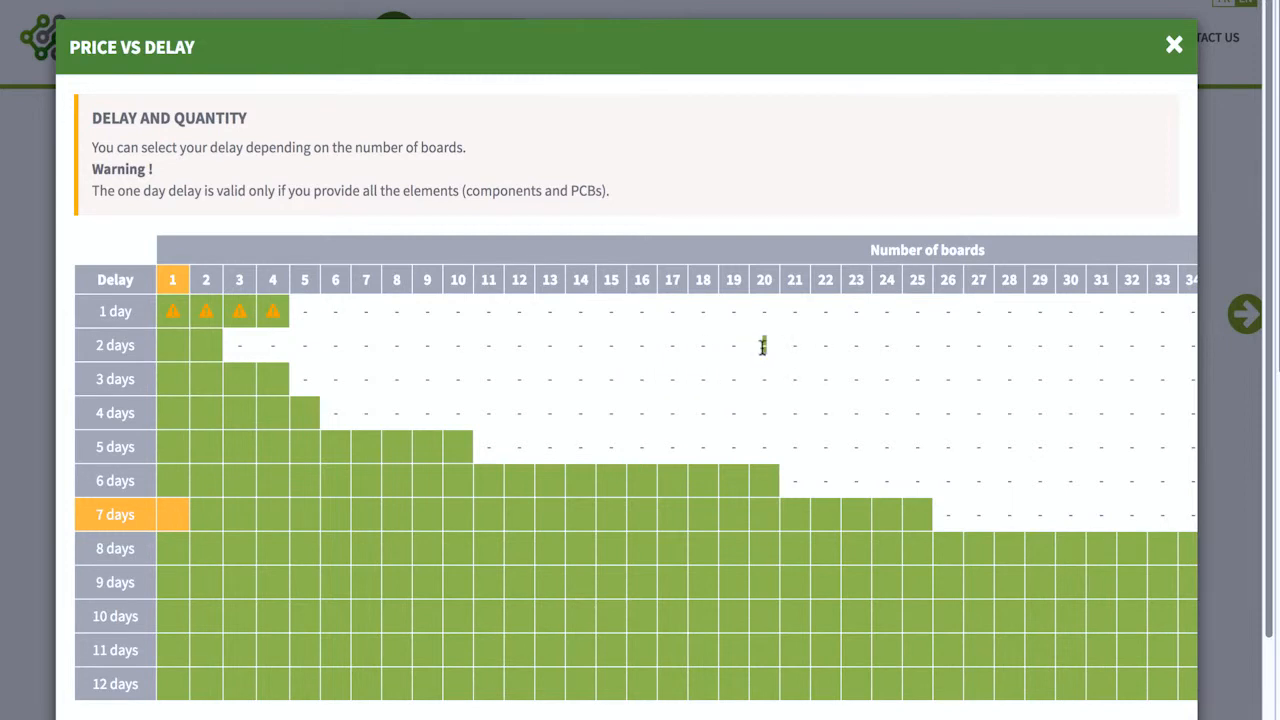
left_click(1172, 45)
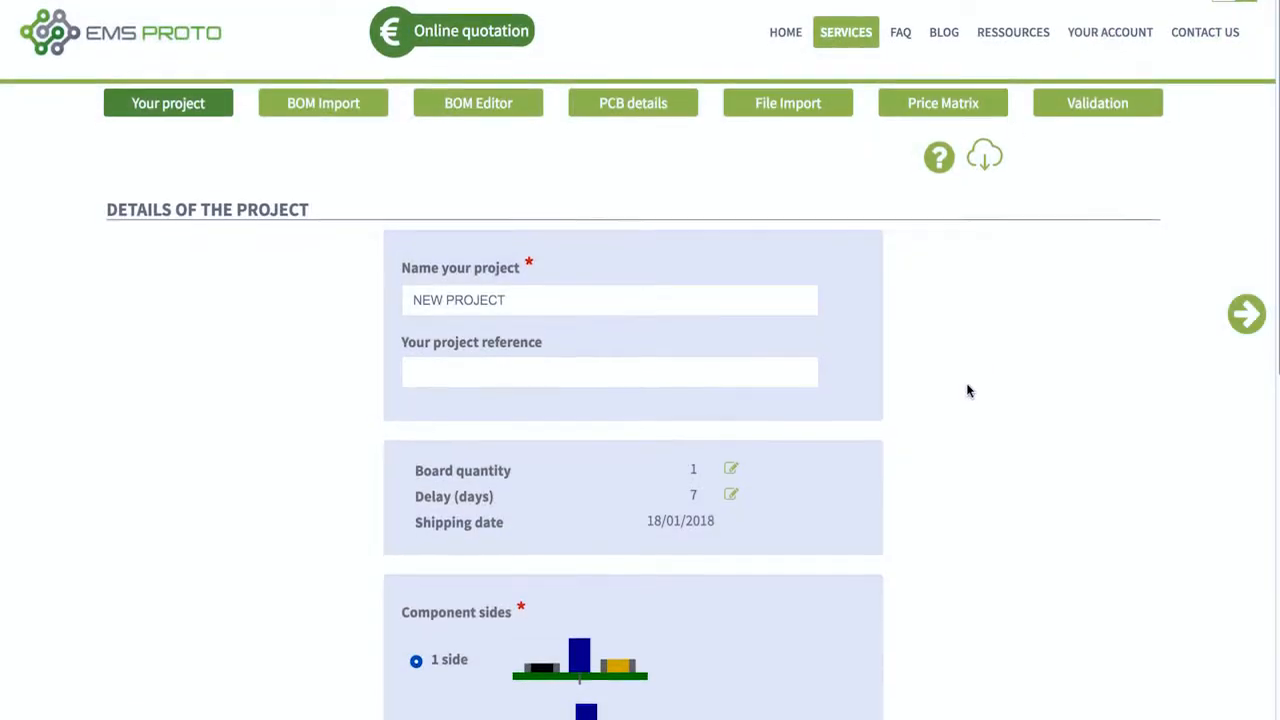
Set the component sides to 1 side and proceed to the bill of materials import
scroll(920, 380, "down", 2)
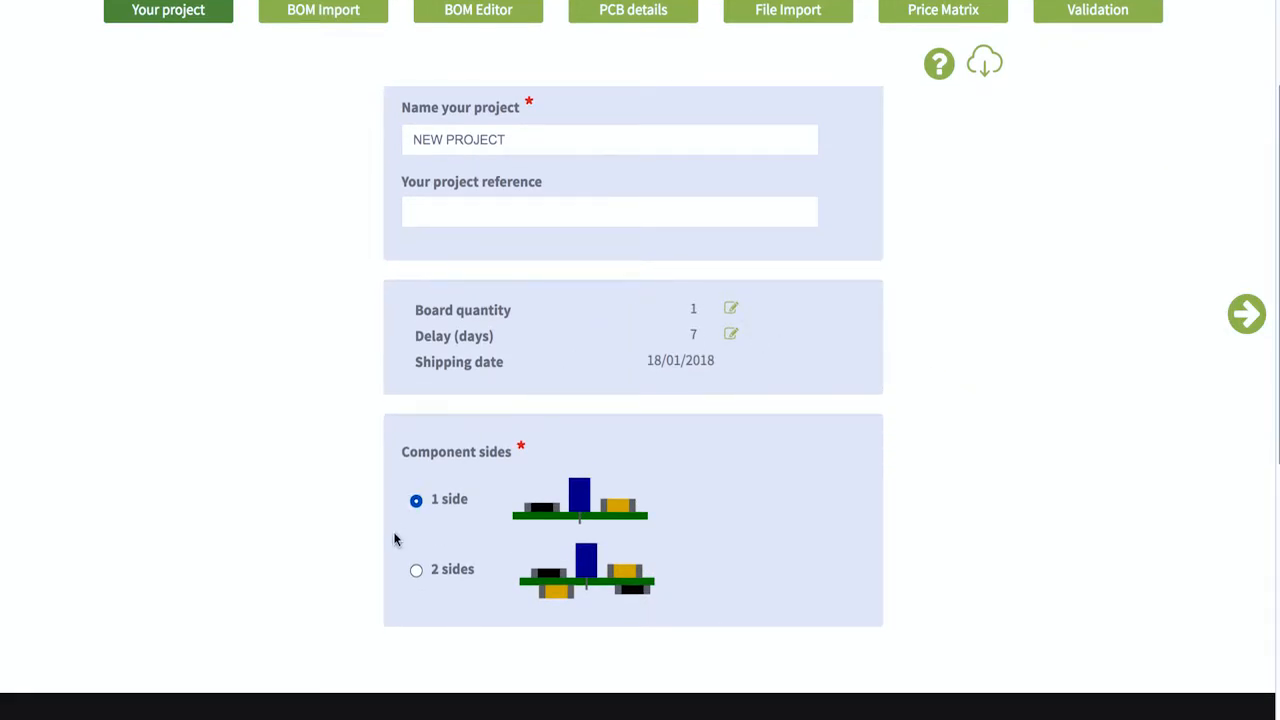
left_click(418, 576)
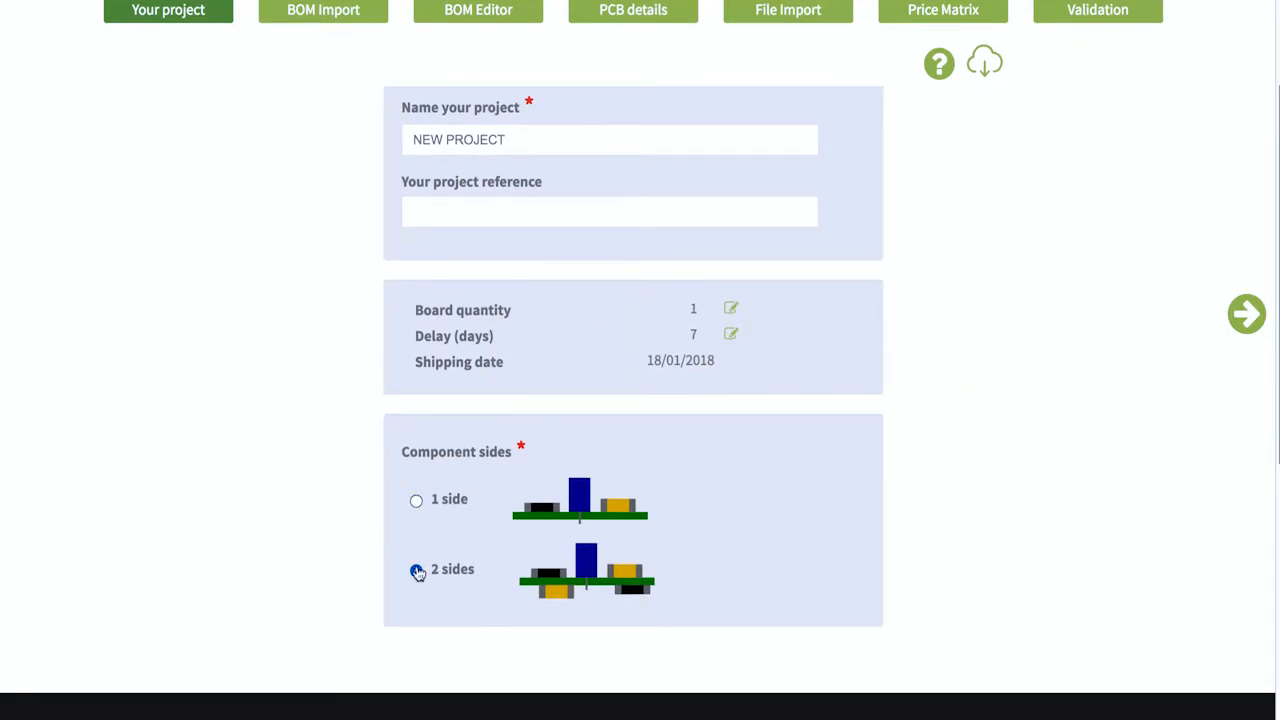
left_click(418, 506)
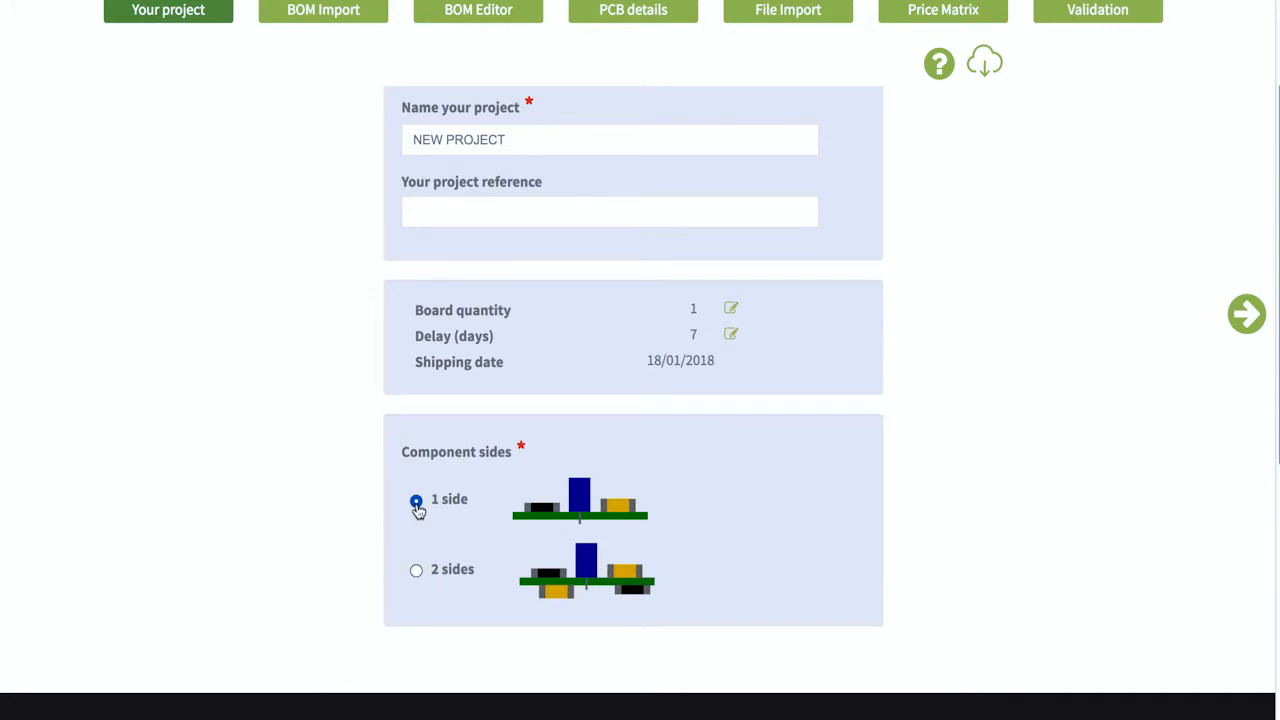
left_click(1245, 316)
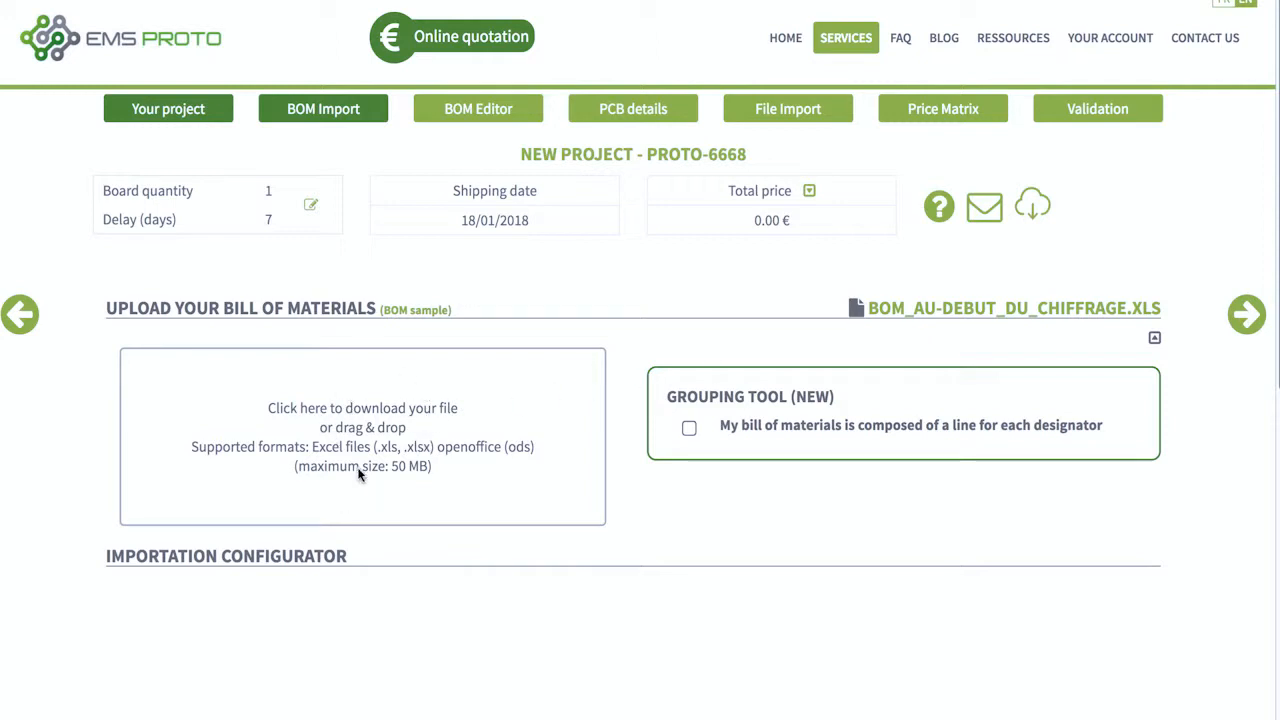
Upload the desktop file BOM_au-debut_du_chiffrage.xls as the project's bill of materials
left_click_drag(420, 1, 652, 5)
left_click_drag(166, 472, 606, 466)
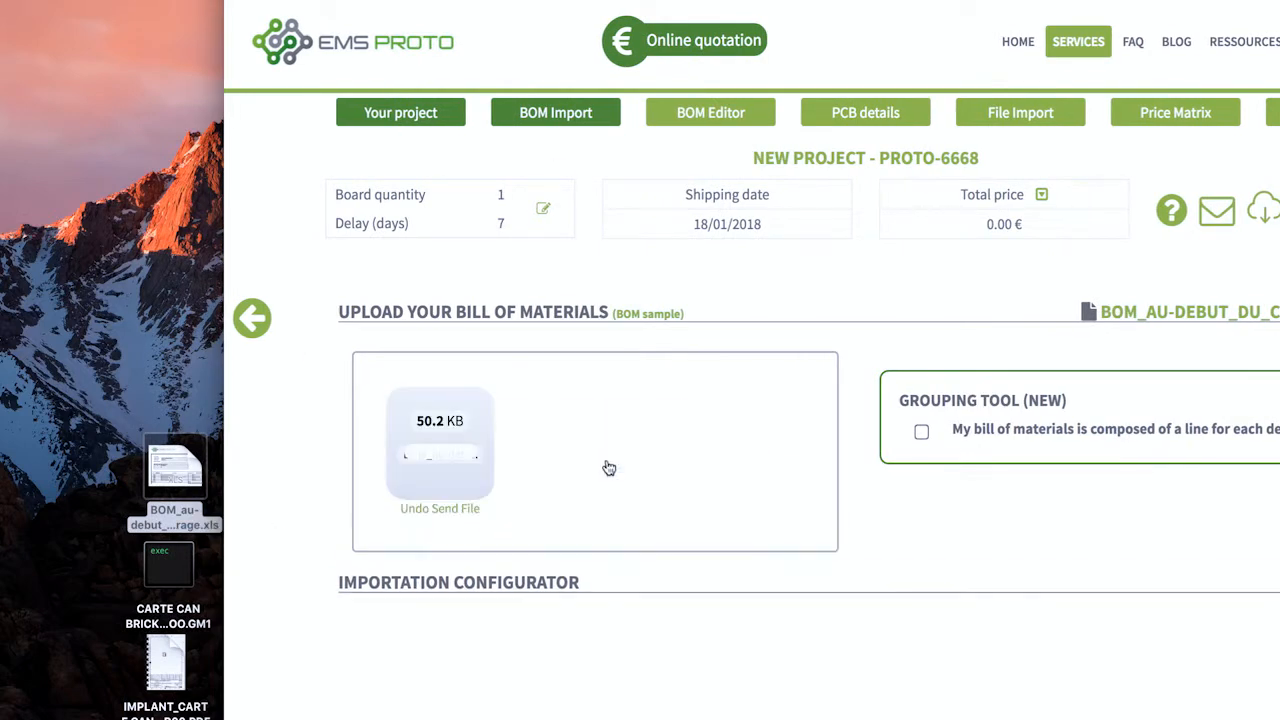
left_click_drag(630, 4, 398, 1)
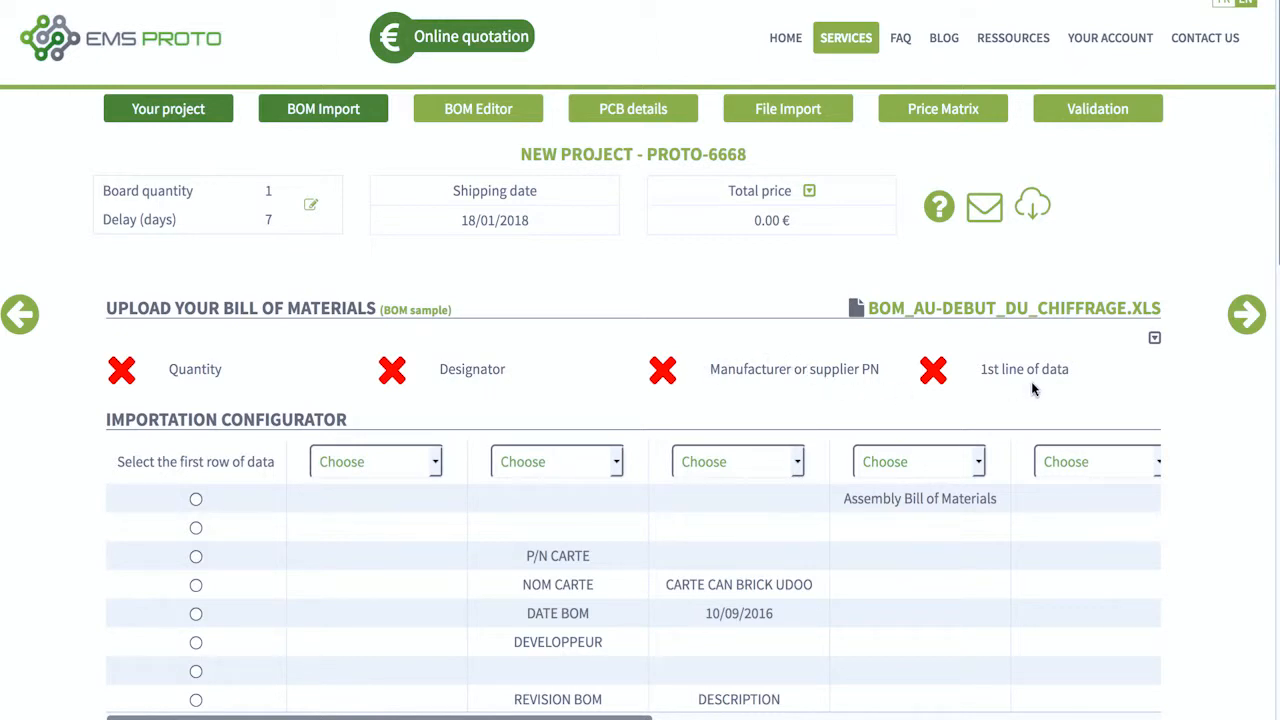
Map the bill of materials' quantity column to Quantity and its MANUFACTURER REF column to Manufacturer PN
scroll(1032, 384, "down", 5)
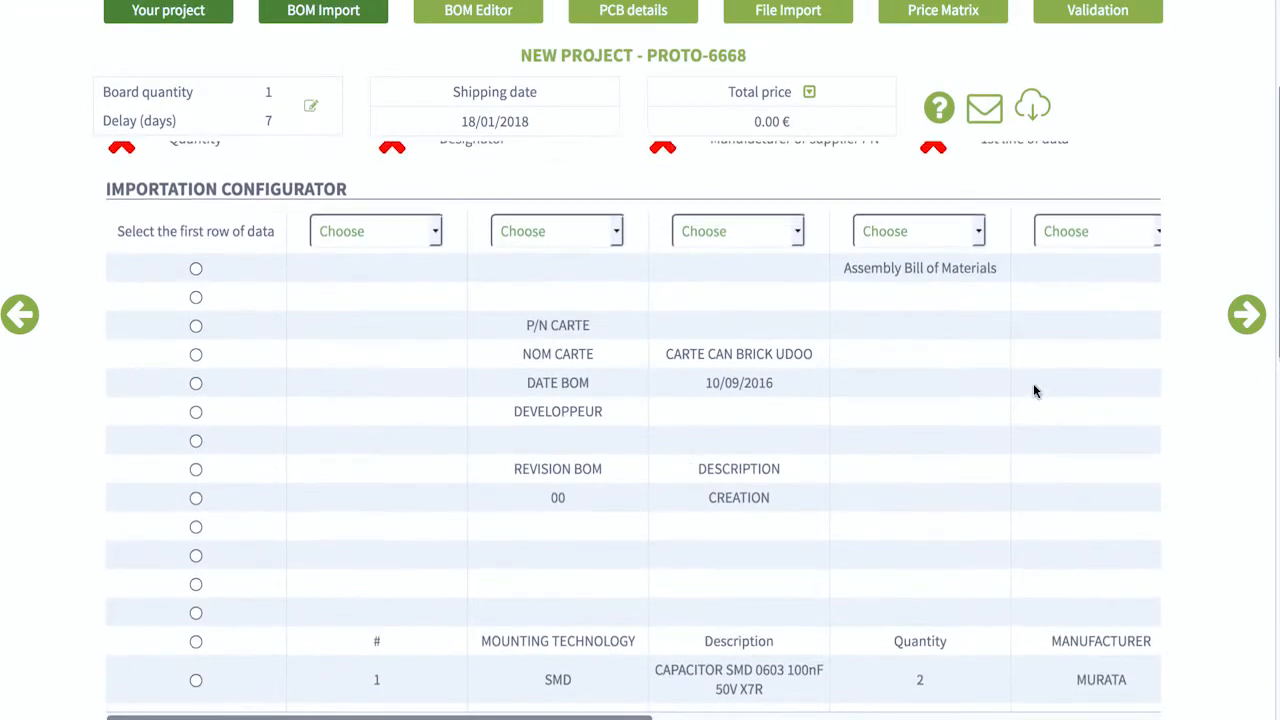
scroll(1033, 390, "up", 1)
left_click(978, 255)
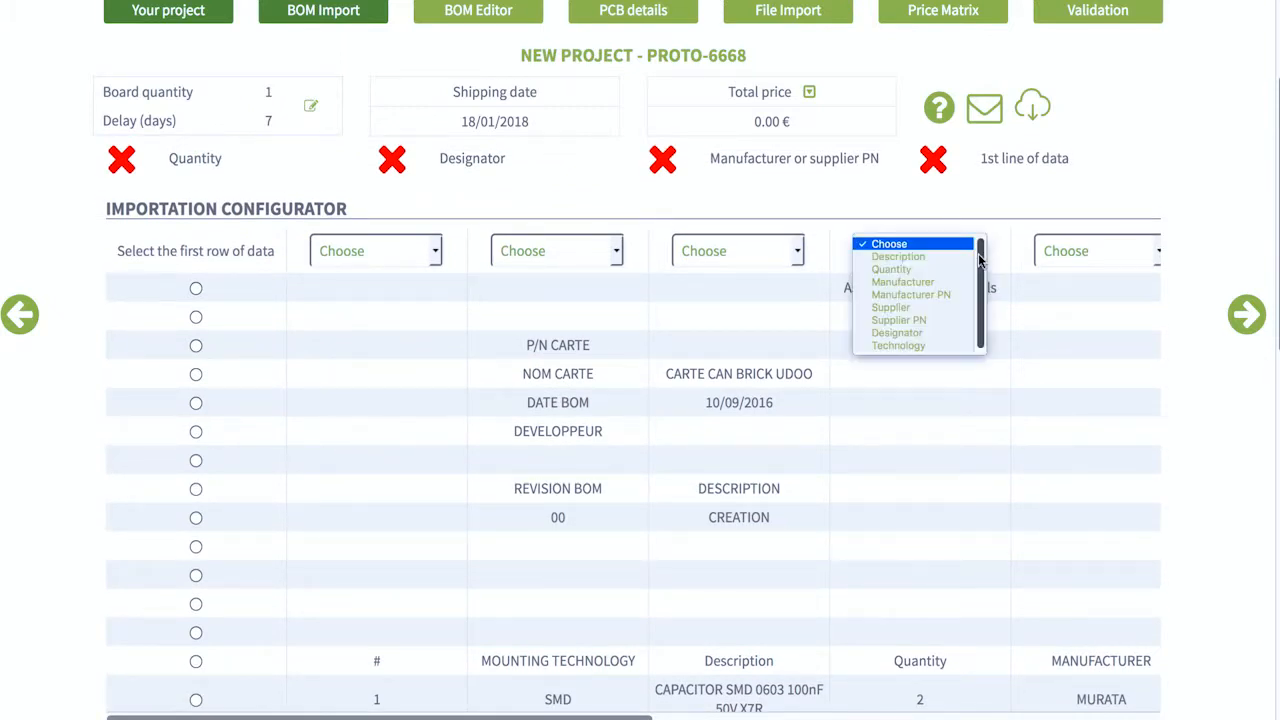
left_click(914, 270)
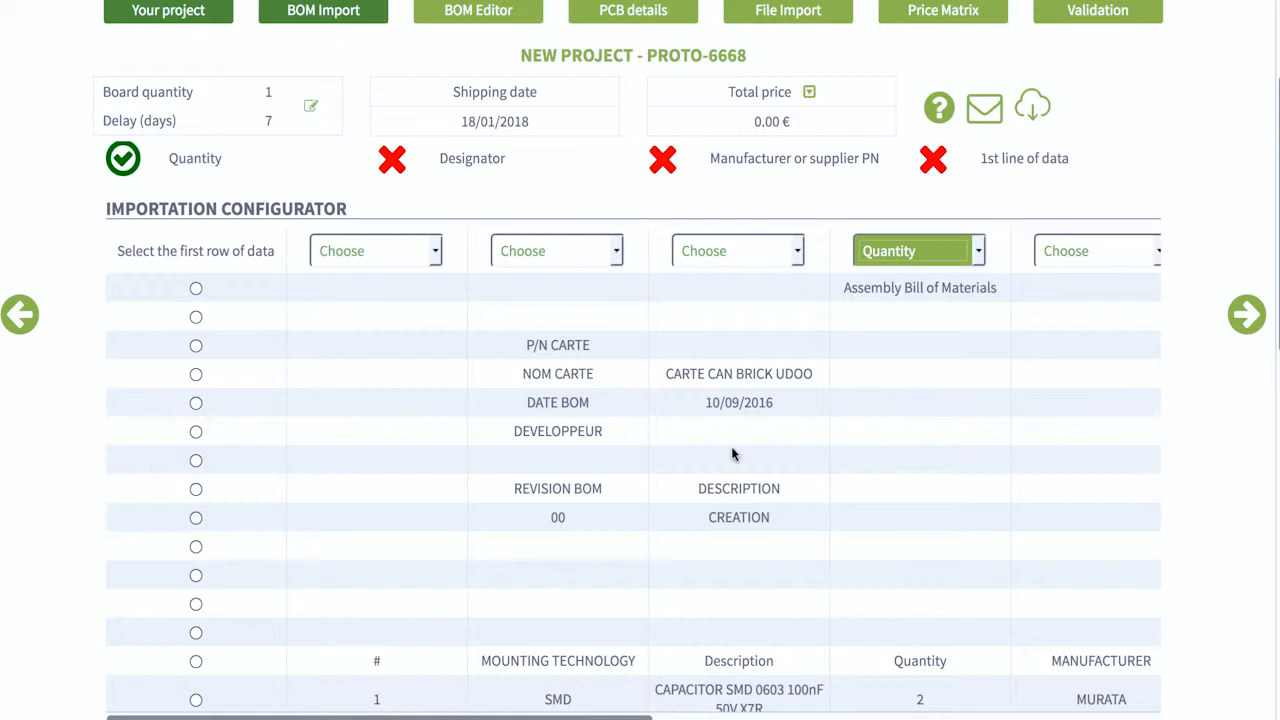
left_click_drag(535, 712, 806, 717)
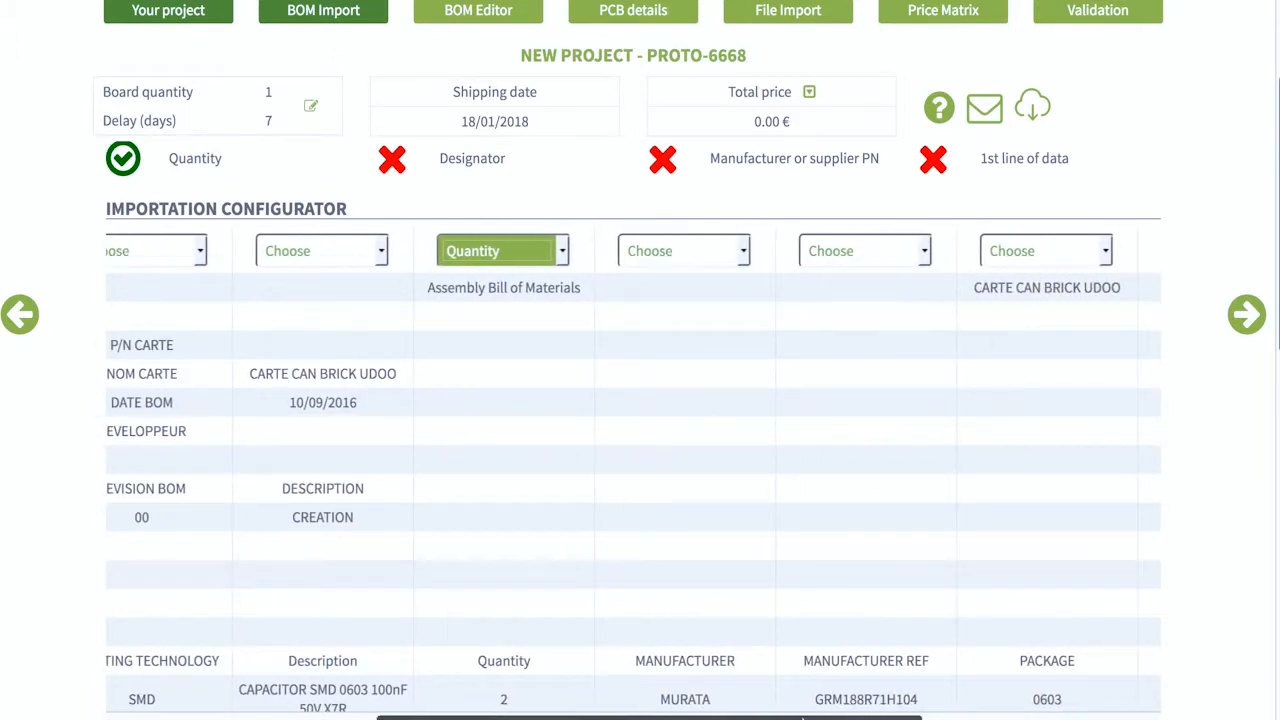
left_click(923, 251)
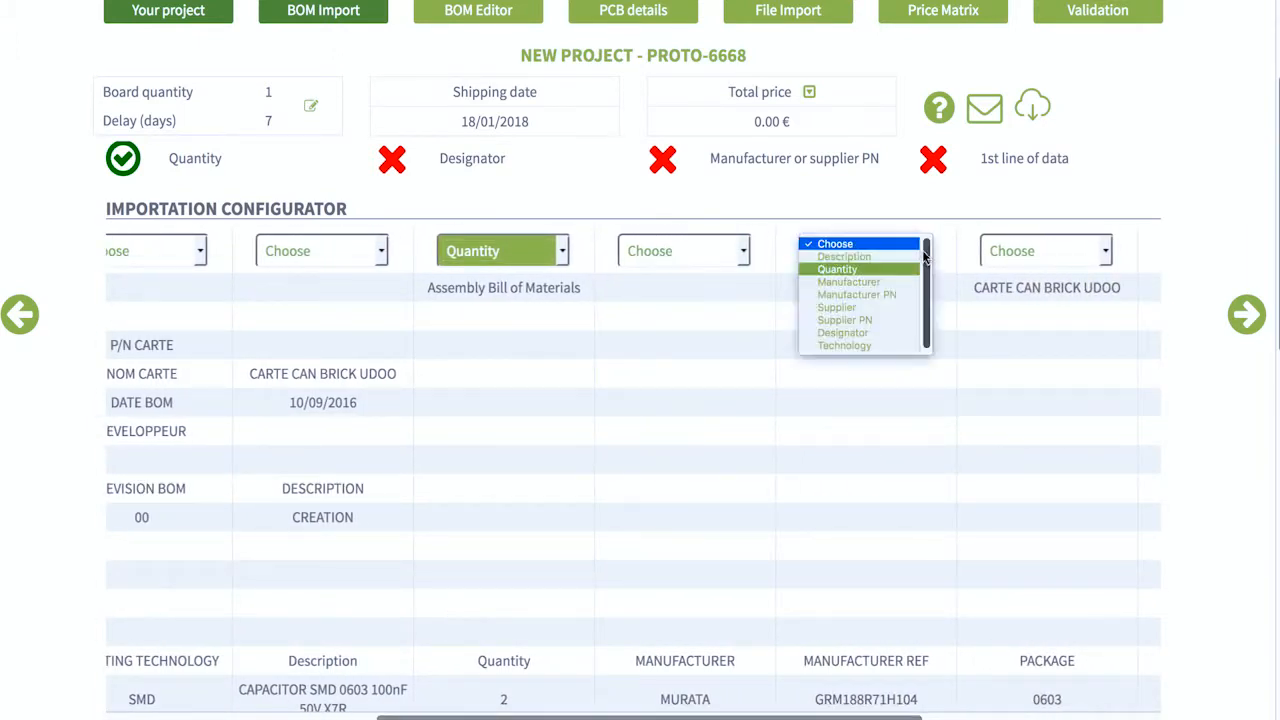
left_click(866, 295)
Map the bill of materials' Designator column to the Designator field
scroll(862, 312, "up", 1)
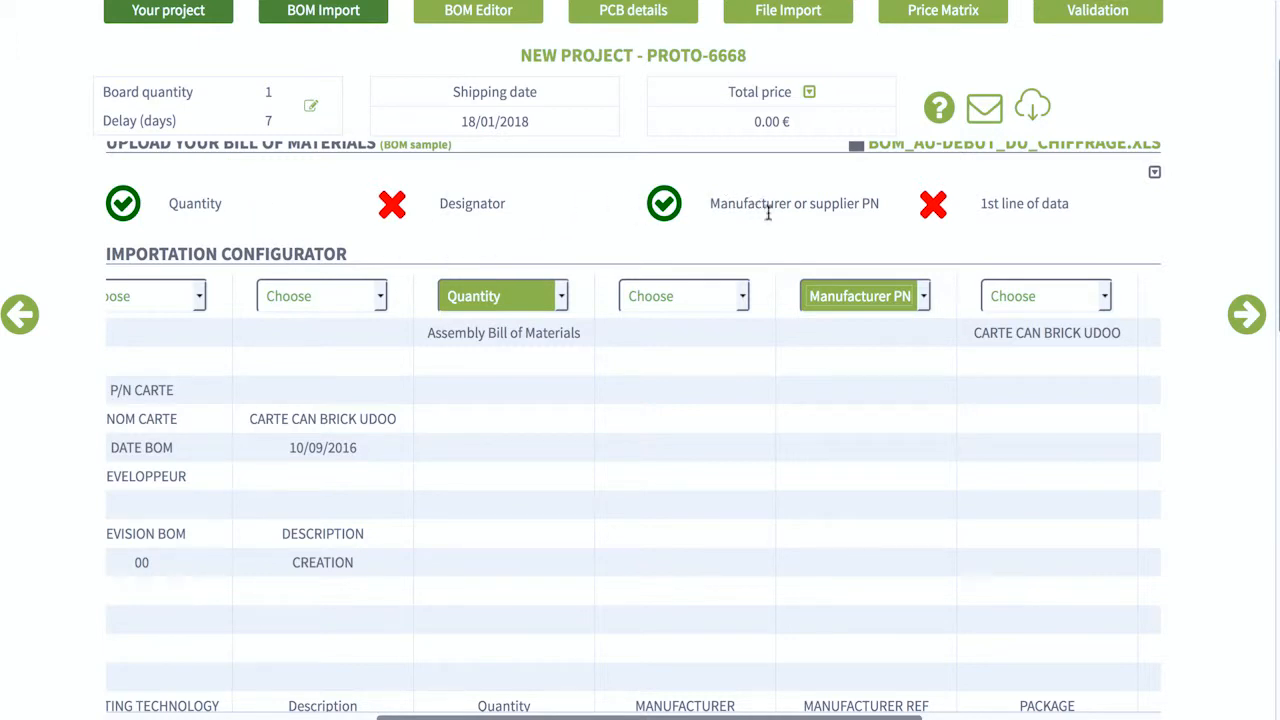
scroll(736, 673, "right", 5)
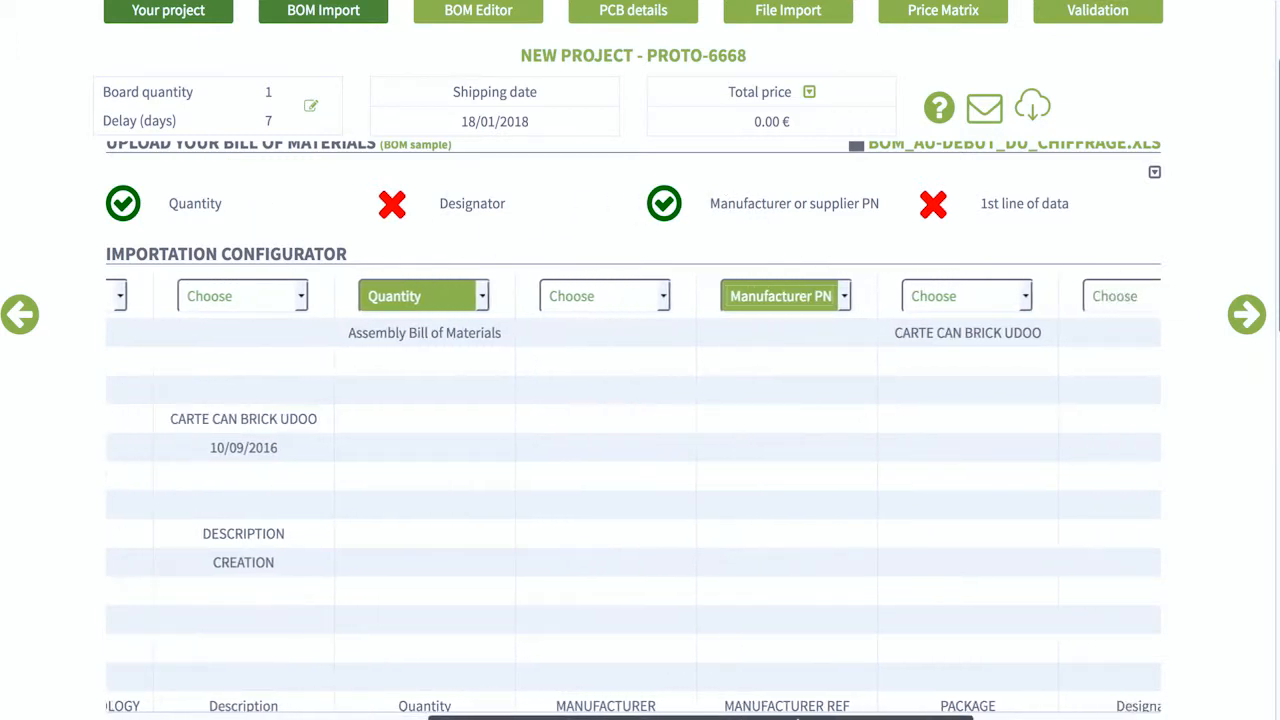
left_click(1099, 296)
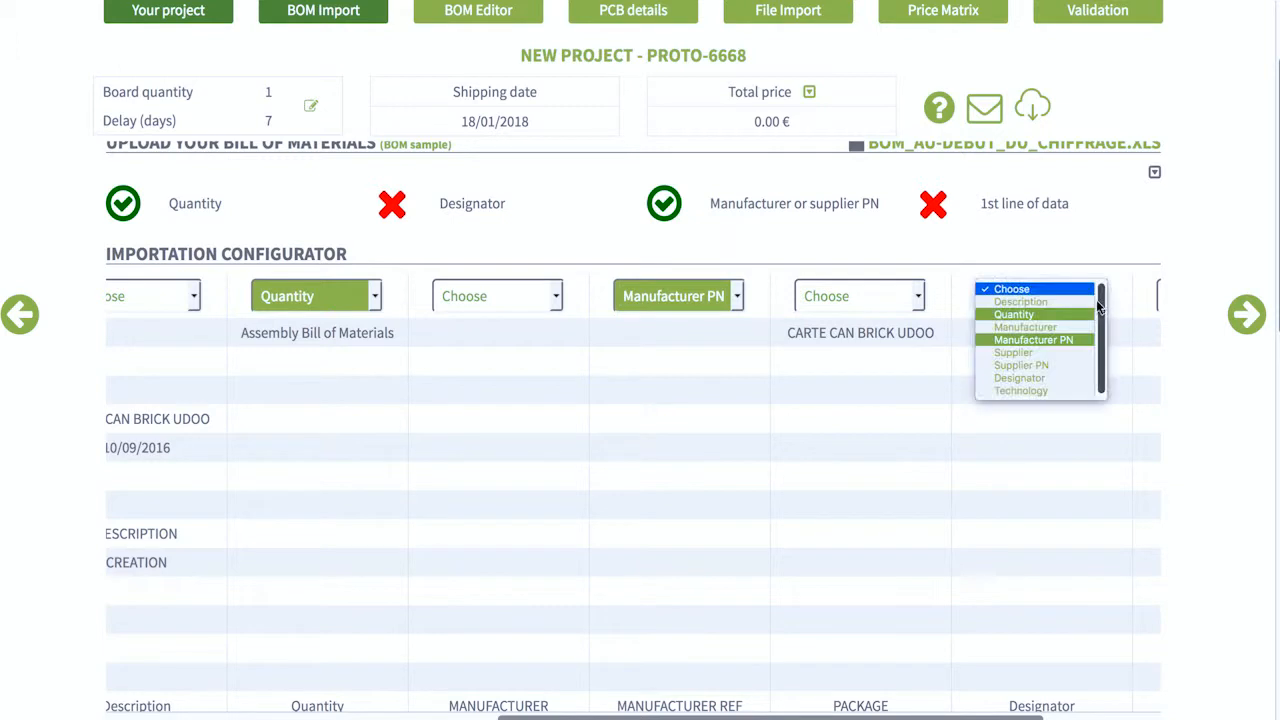
left_click(1040, 379)
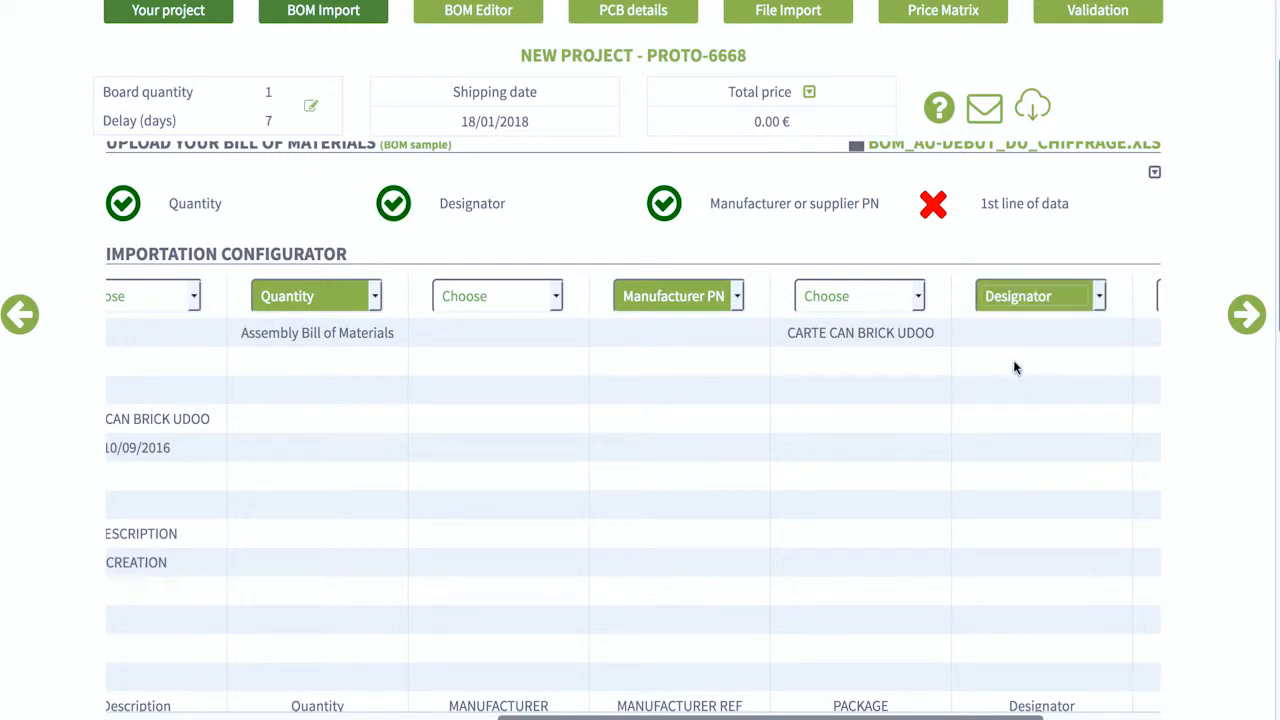
Mark the row of item 1 (MURATA capacitor) as the first row of data and proceed to the BOM Editor
scroll(1272, 260, "down", 3)
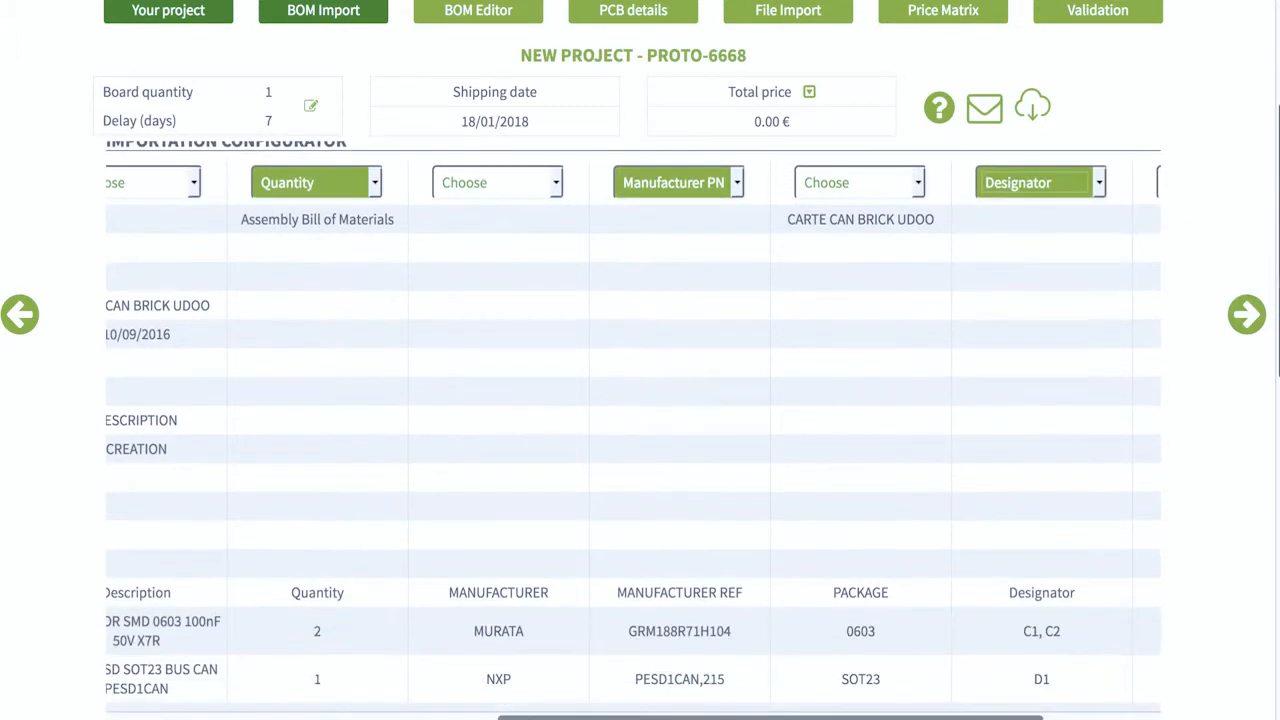
scroll(633, 440, "left", 6)
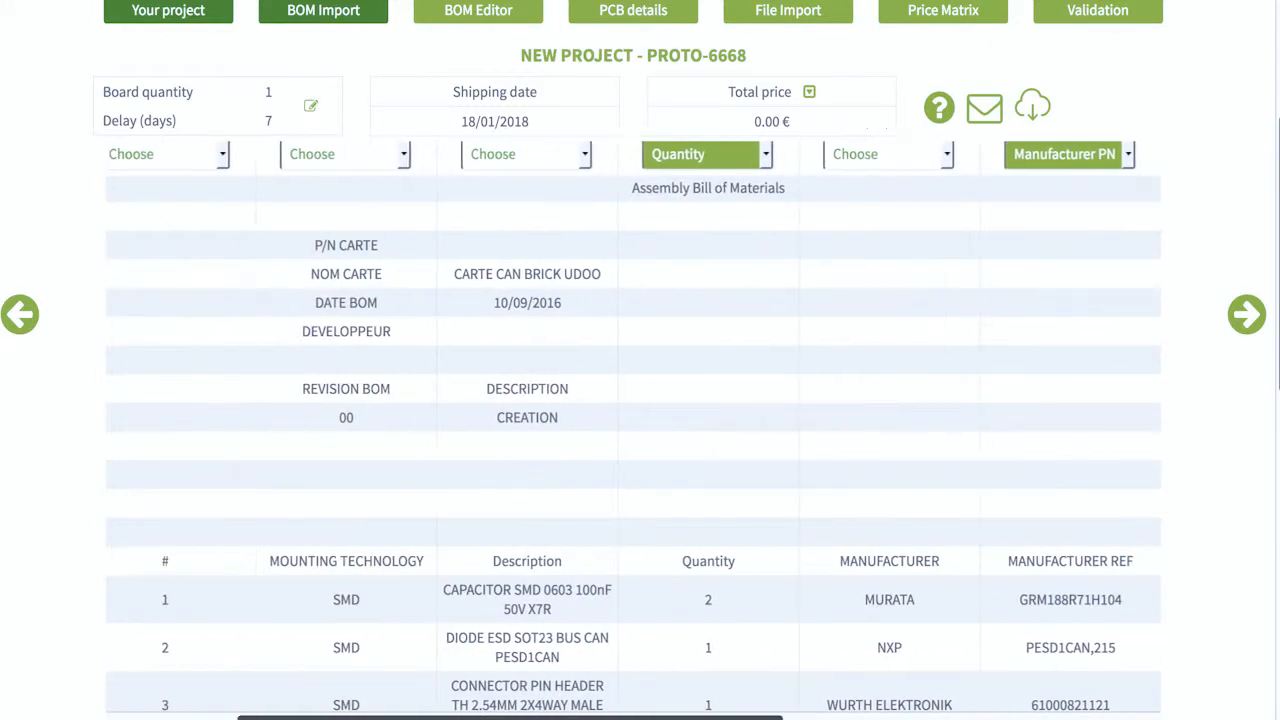
left_click(196, 601)
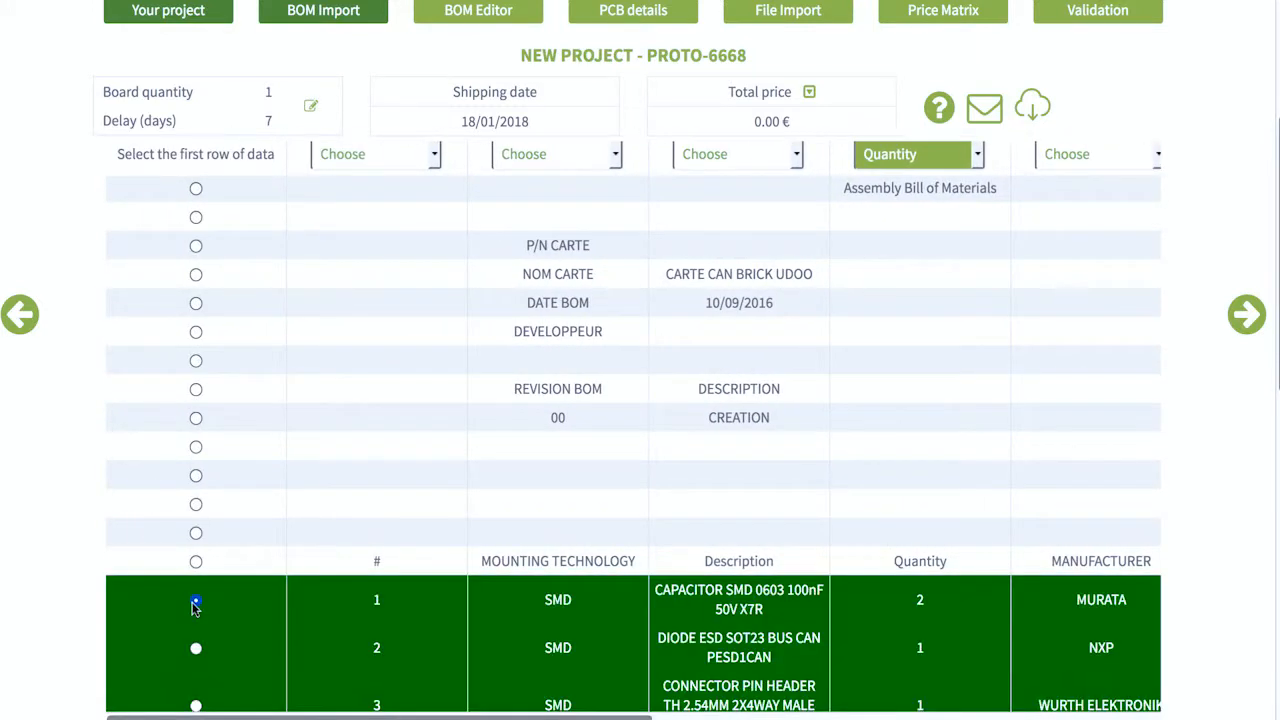
scroll(323, 530, "up", 5)
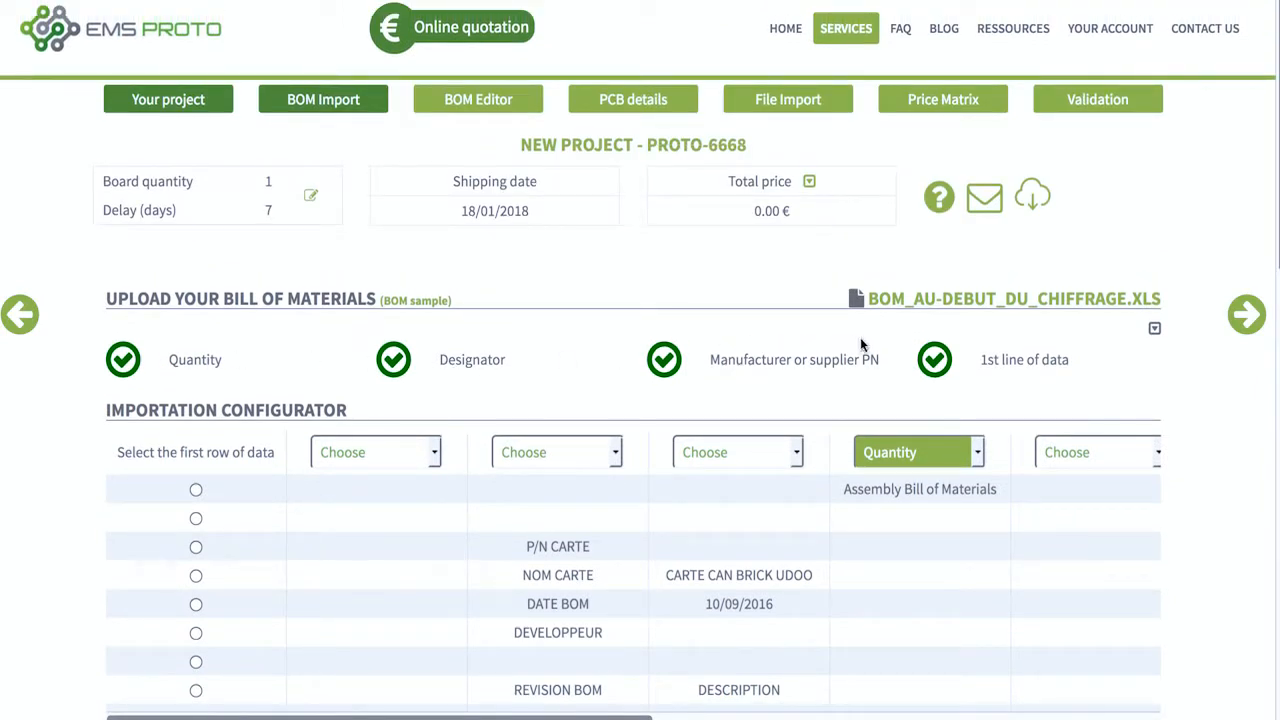
left_click(1245, 316)
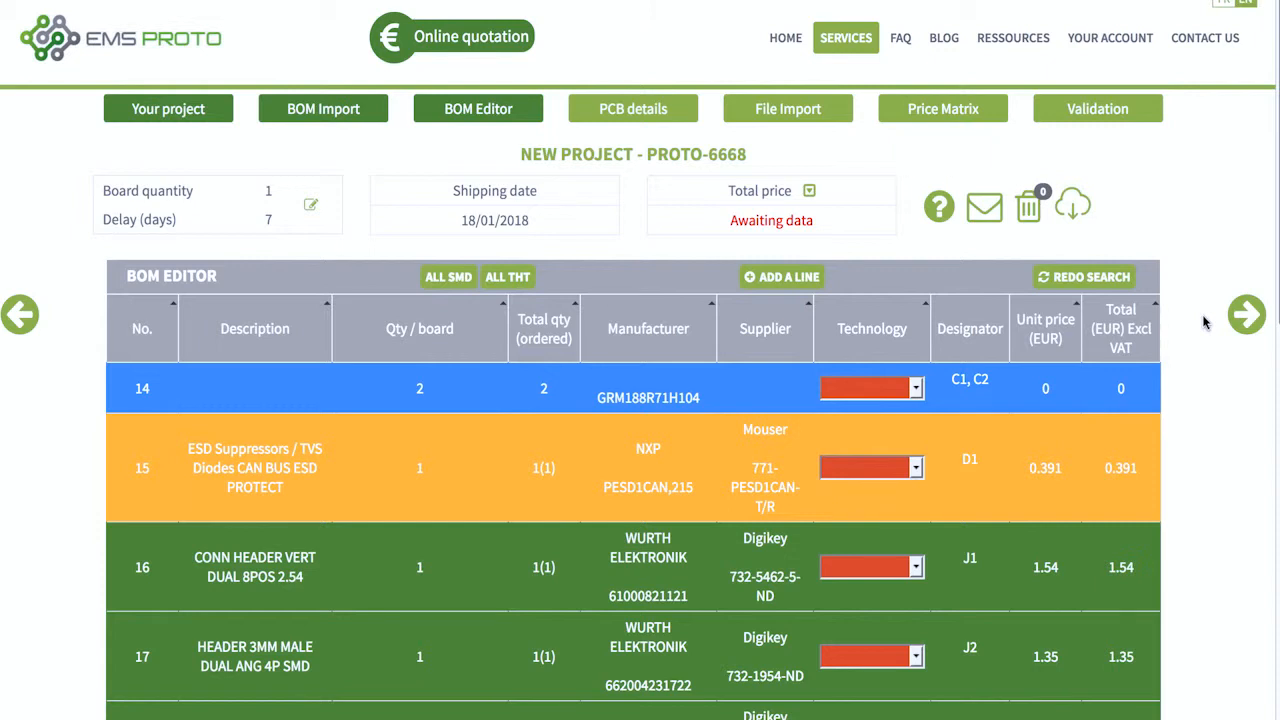
Review the imported component lines and check the BOM Editor help for the meaning of the line colours
scroll(1192, 358, "down", 4)
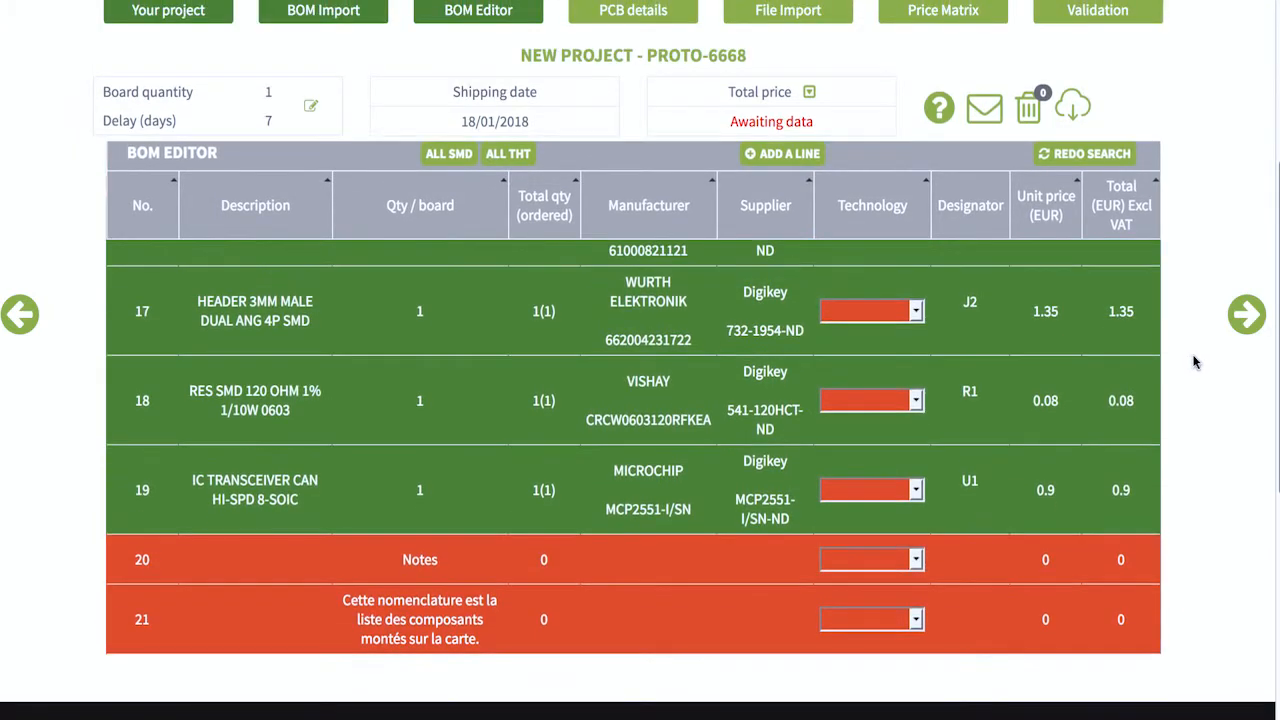
scroll(1192, 358, "up", 5)
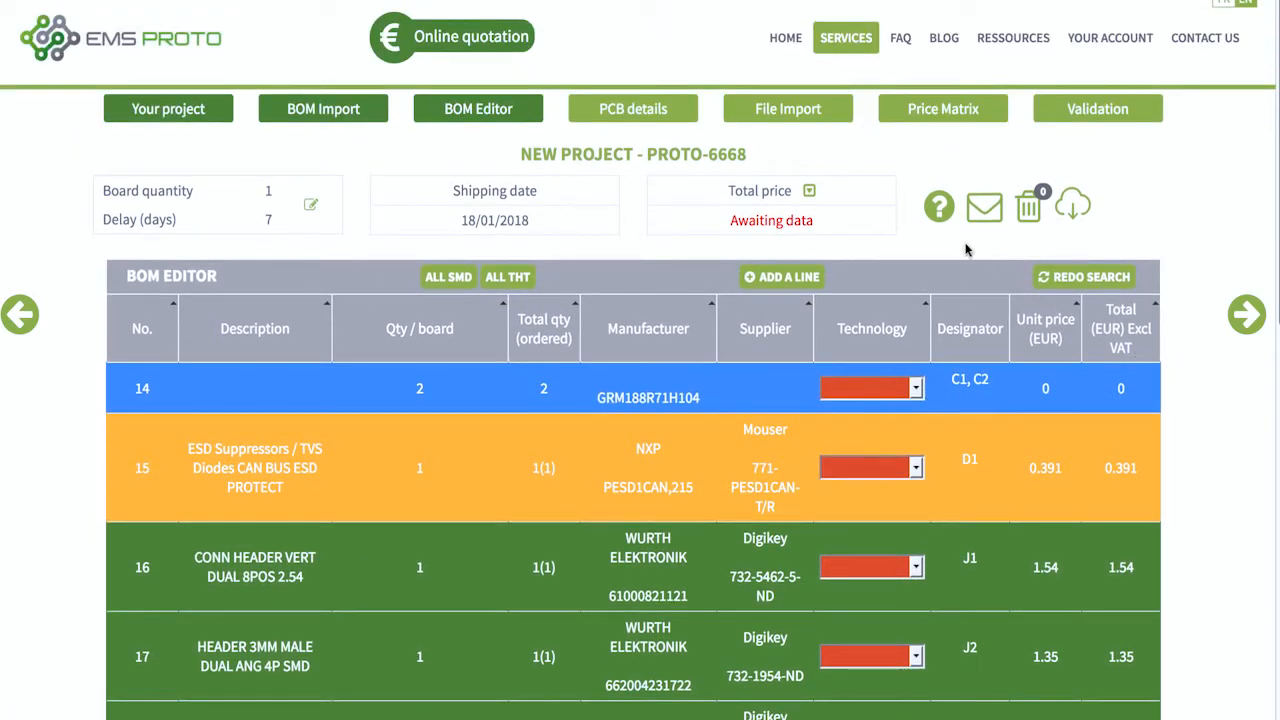
left_click(938, 212)
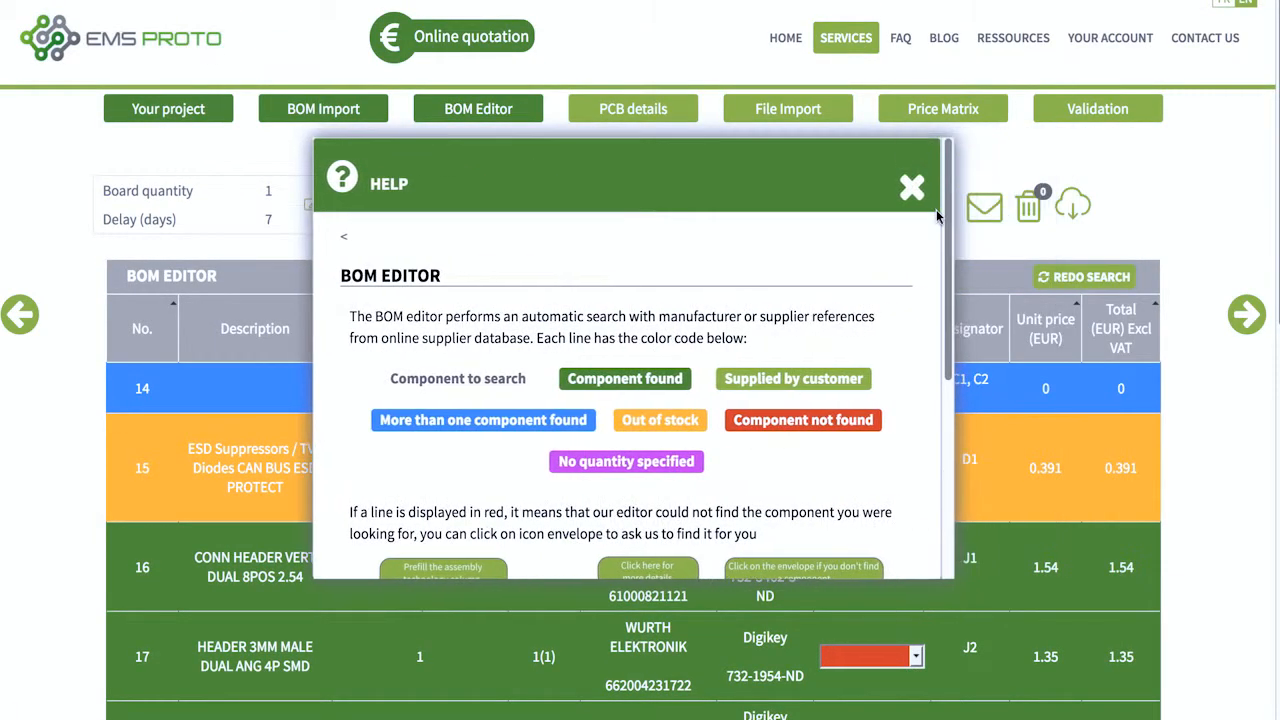
mouse_move(948, 222)
left_mouse_down()
mouse_move(941, 427)
mouse_move(938, 208)
left_mouse_up()
left_click(910, 184)
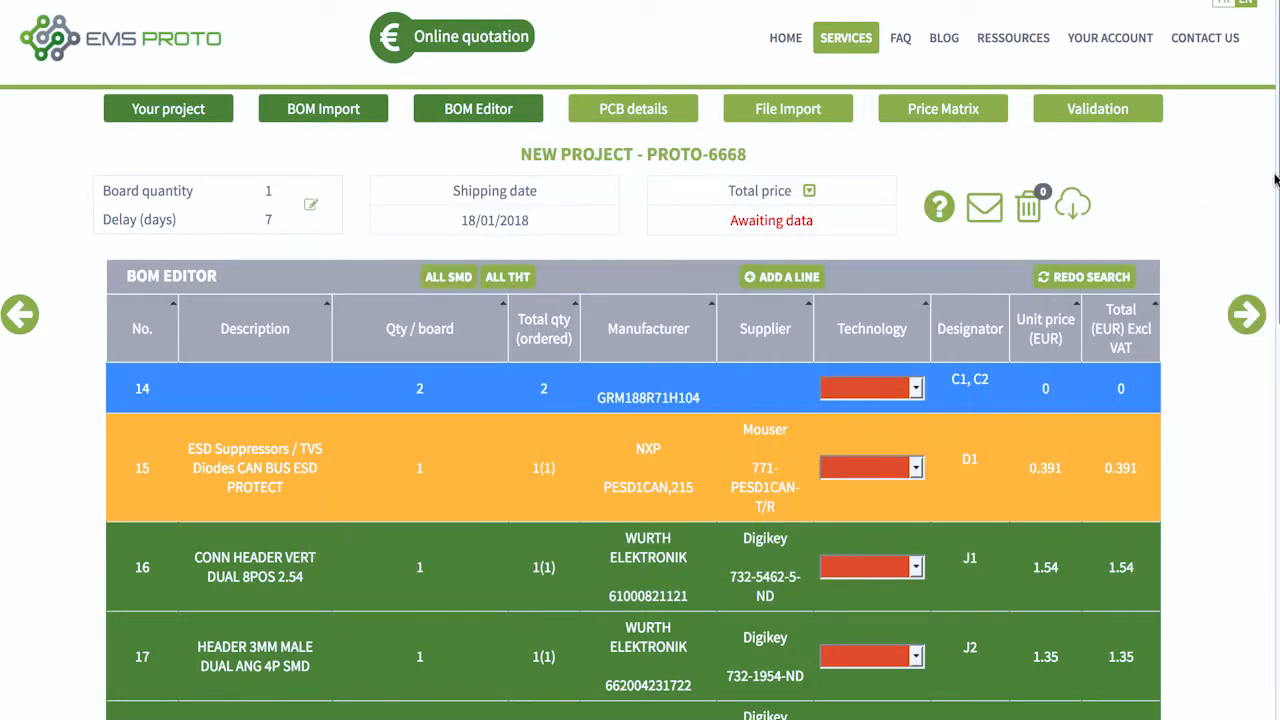
Delete the two non-component note lines, 21 and 20, from the end of the BOM
scroll(1223, 274, "down", 4)
mouse_move(925, 627)
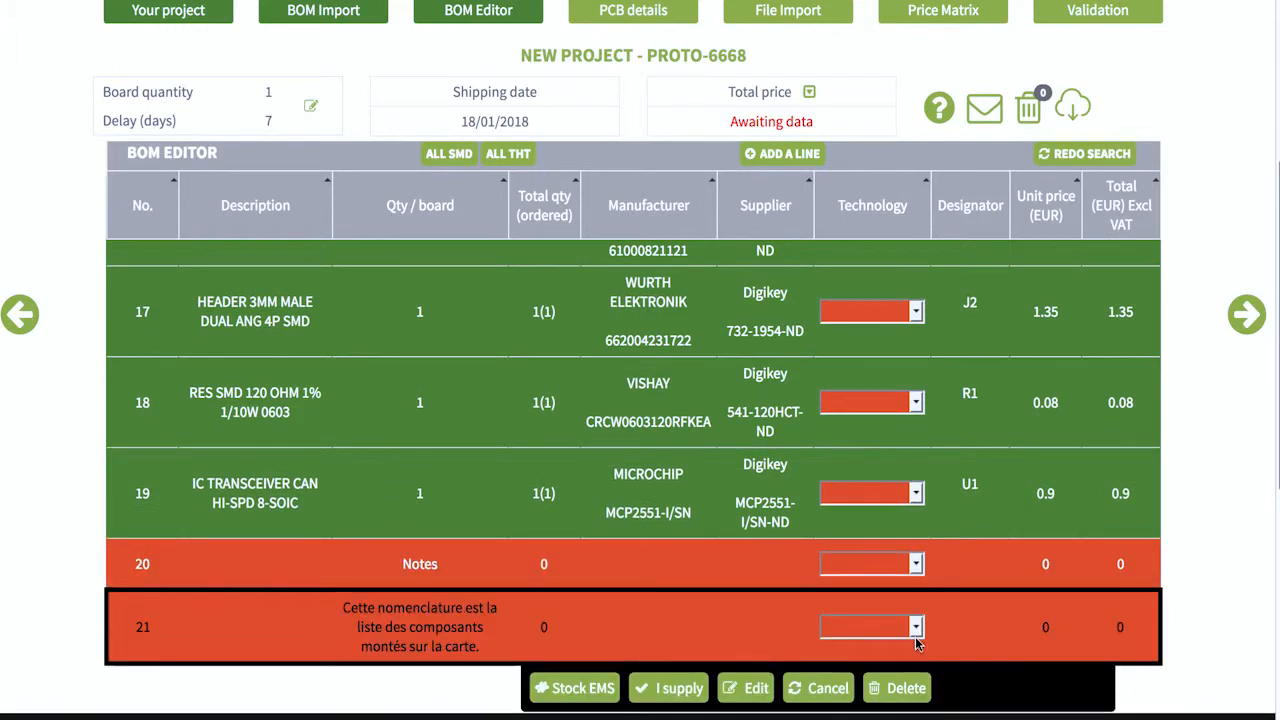
left_click(911, 686)
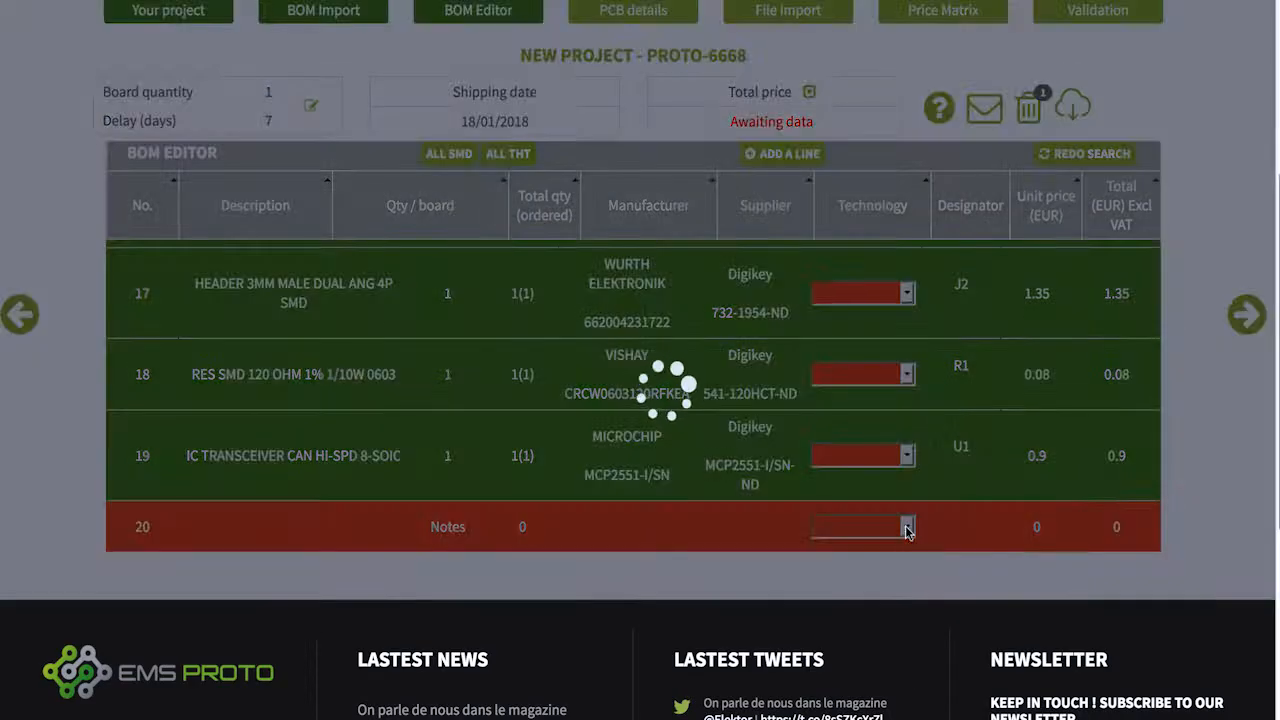
mouse_move(907, 526)
left_click(897, 581)
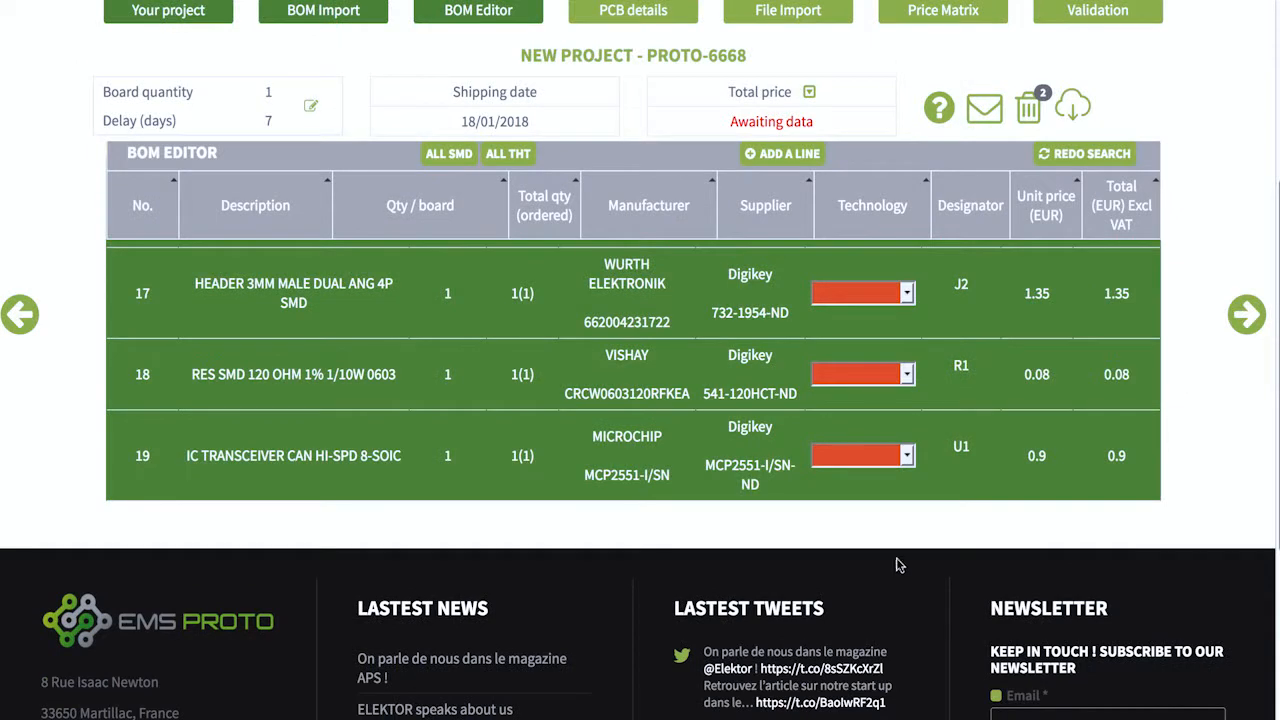
mouse_move(1126, 448)
Choose the MURATA GRM188R71H104KA93J capacitor from the found proposals for line 14 (C1, C2)
scroll(1176, 438, "up", 4)
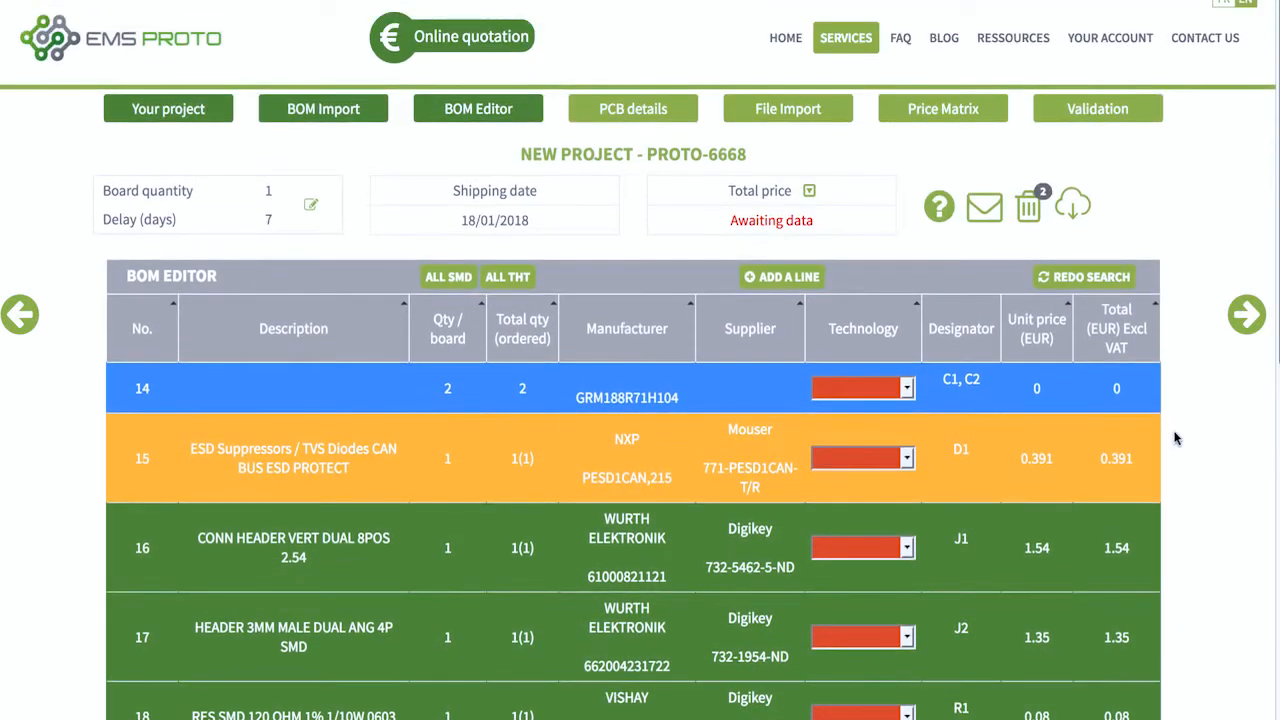
mouse_move(1132, 402)
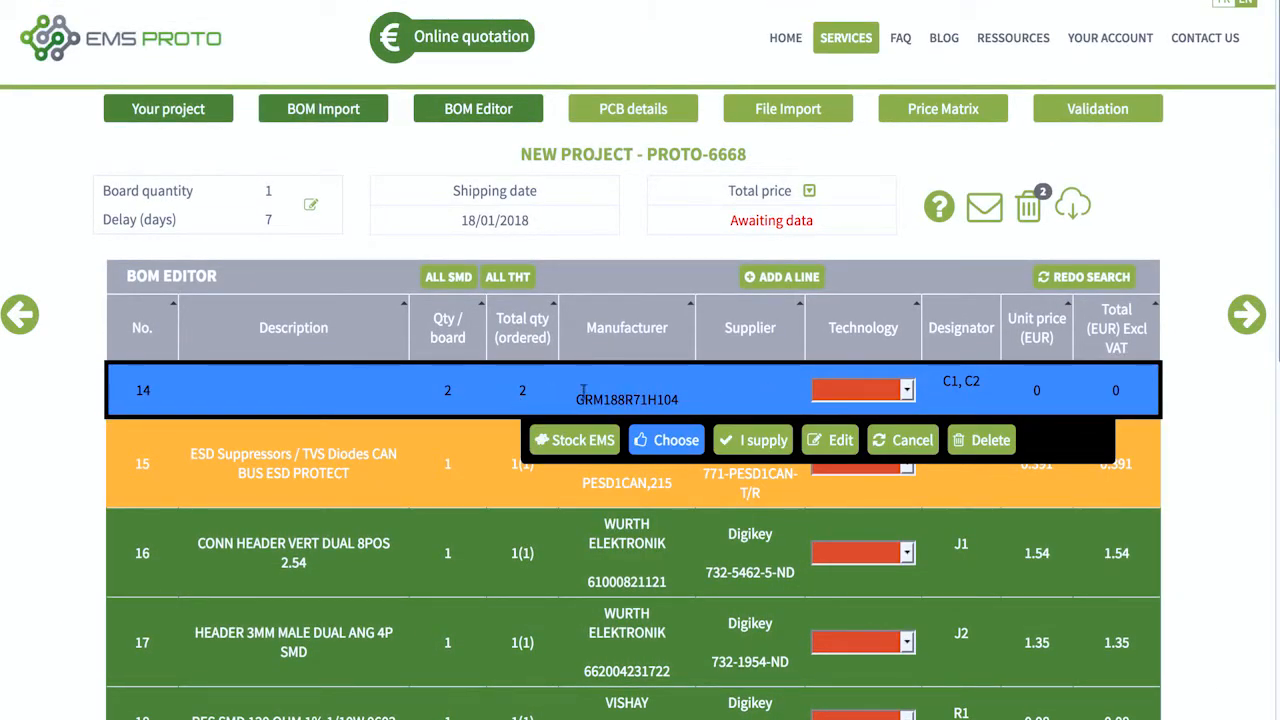
left_click(676, 443)
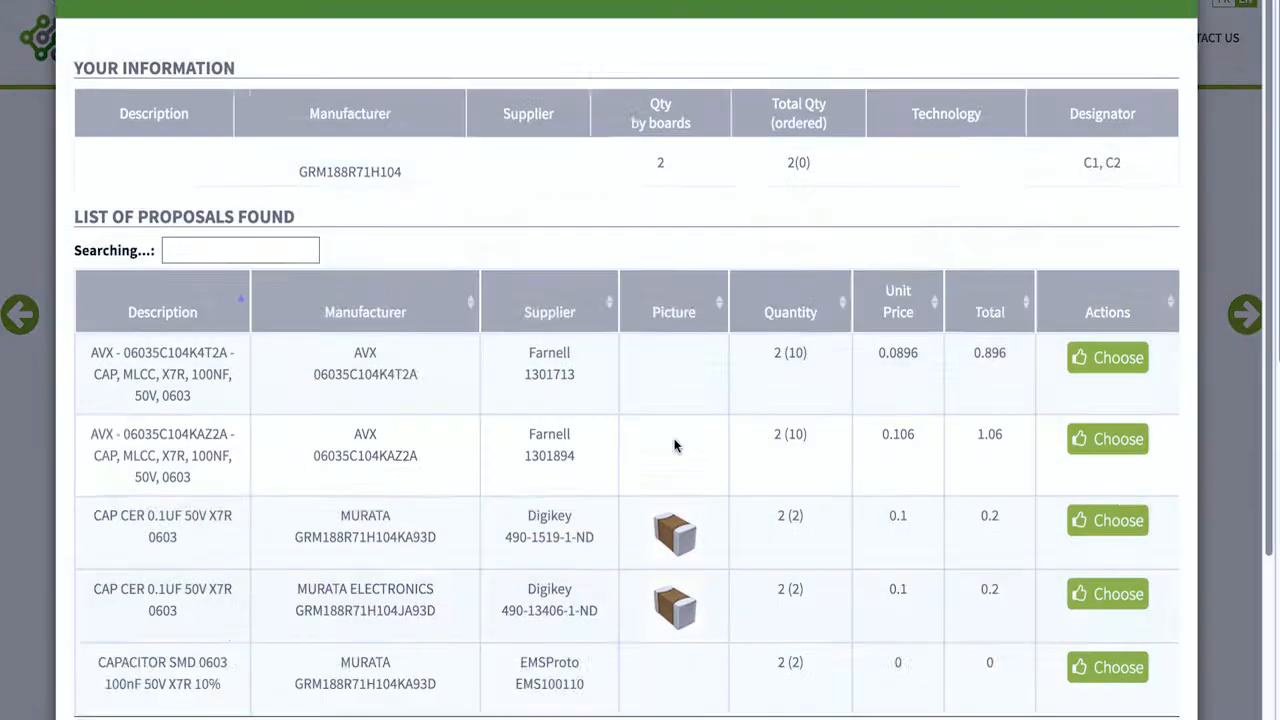
scroll(712, 461, "down", 2)
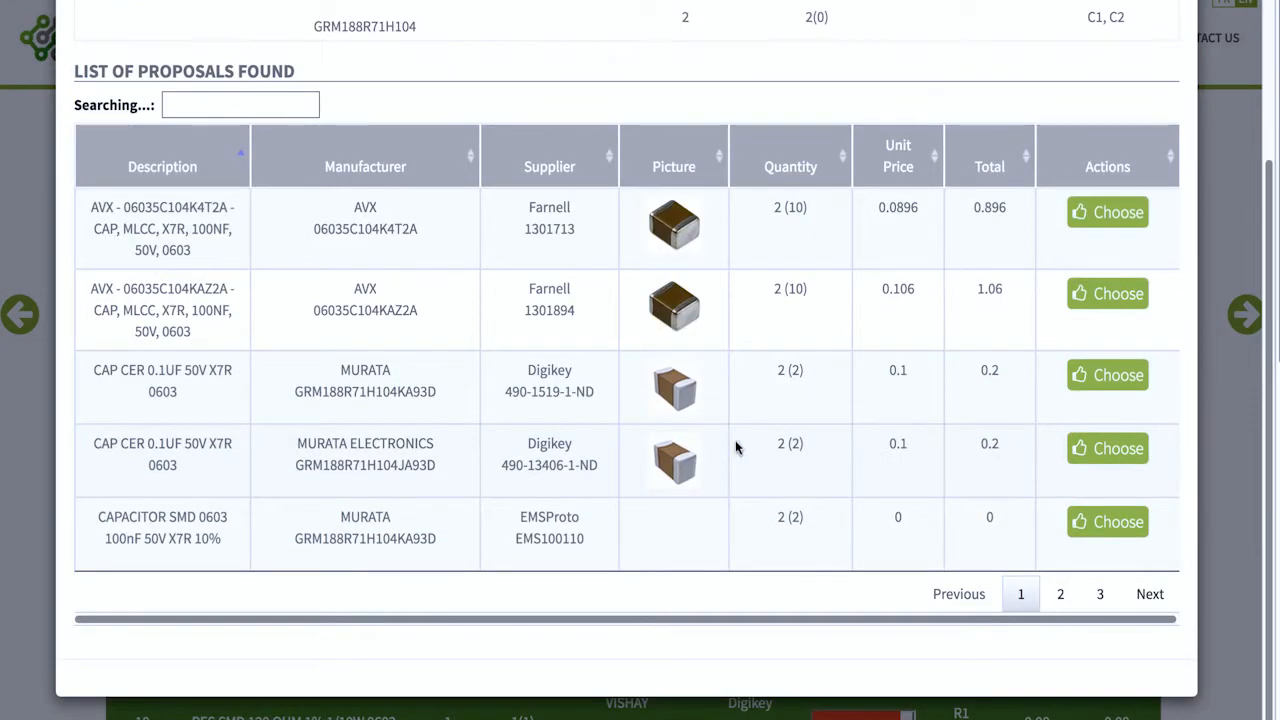
left_click(1058, 594)
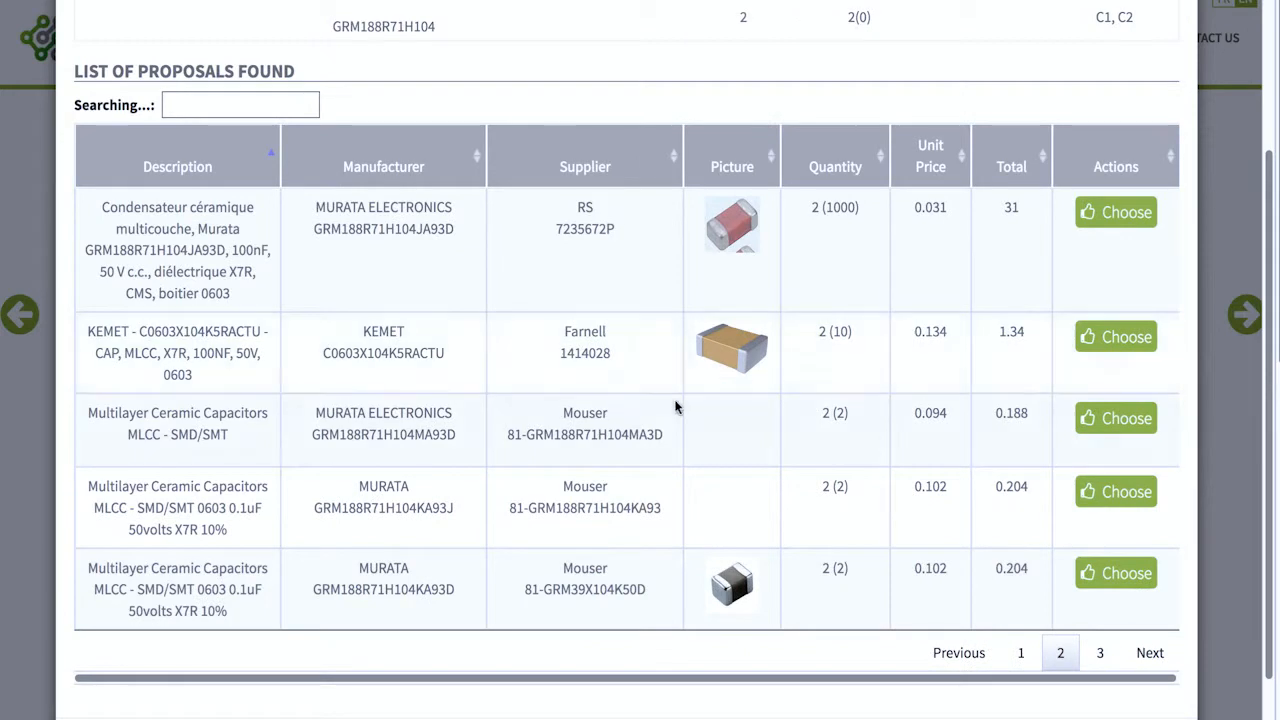
left_click(1113, 495)
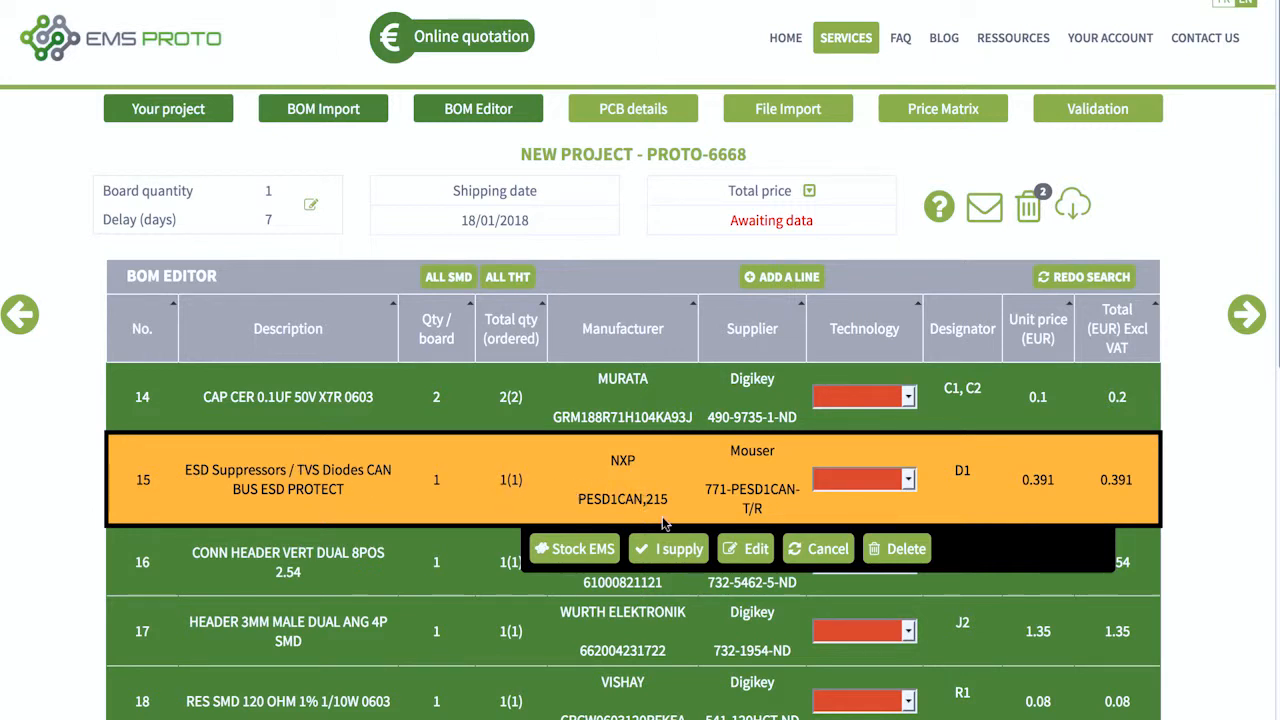
Mark line 15 (D1, PESD1CAN,215) as a component supplied by the customer
left_click(683, 558)
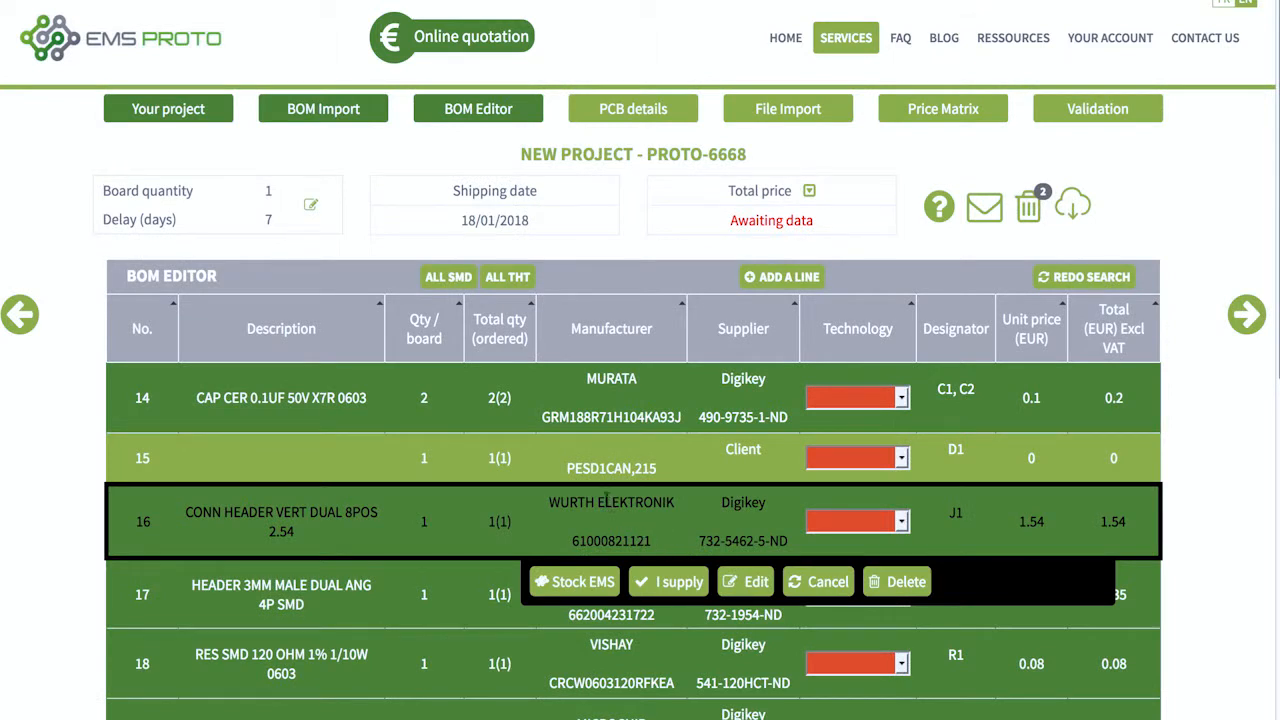
left_click(200, 458)
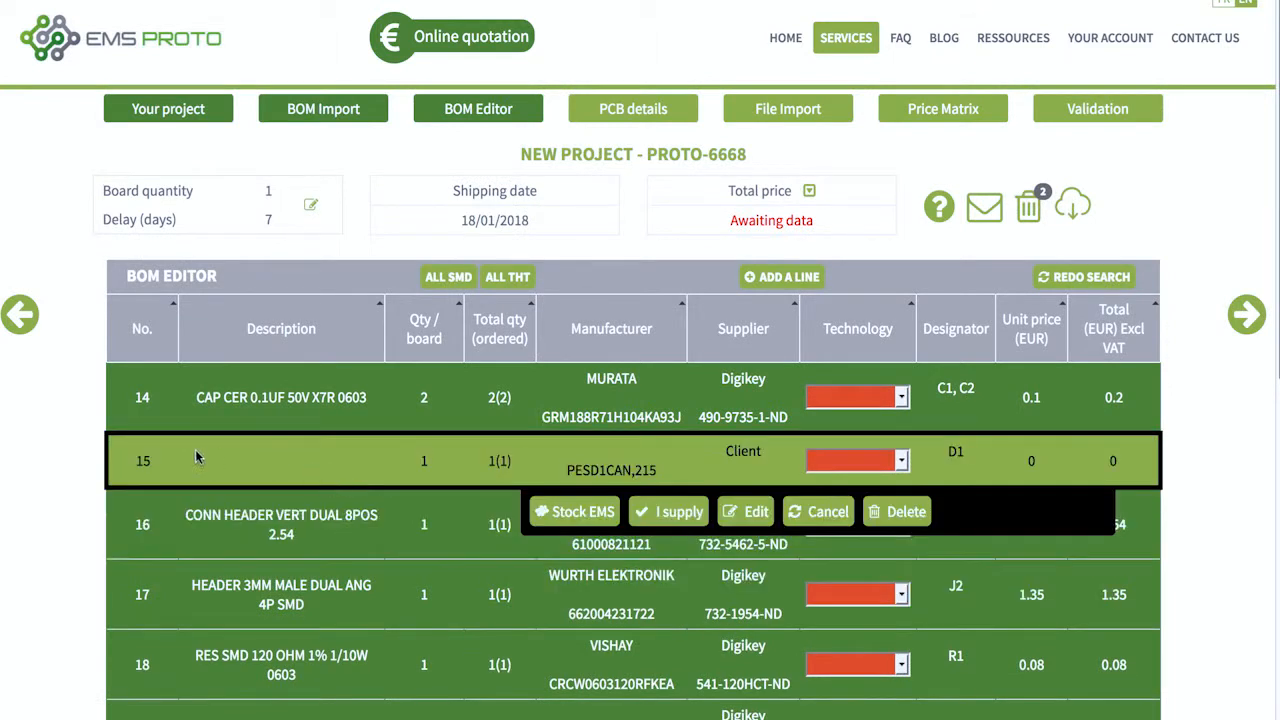
left_click(52, 446)
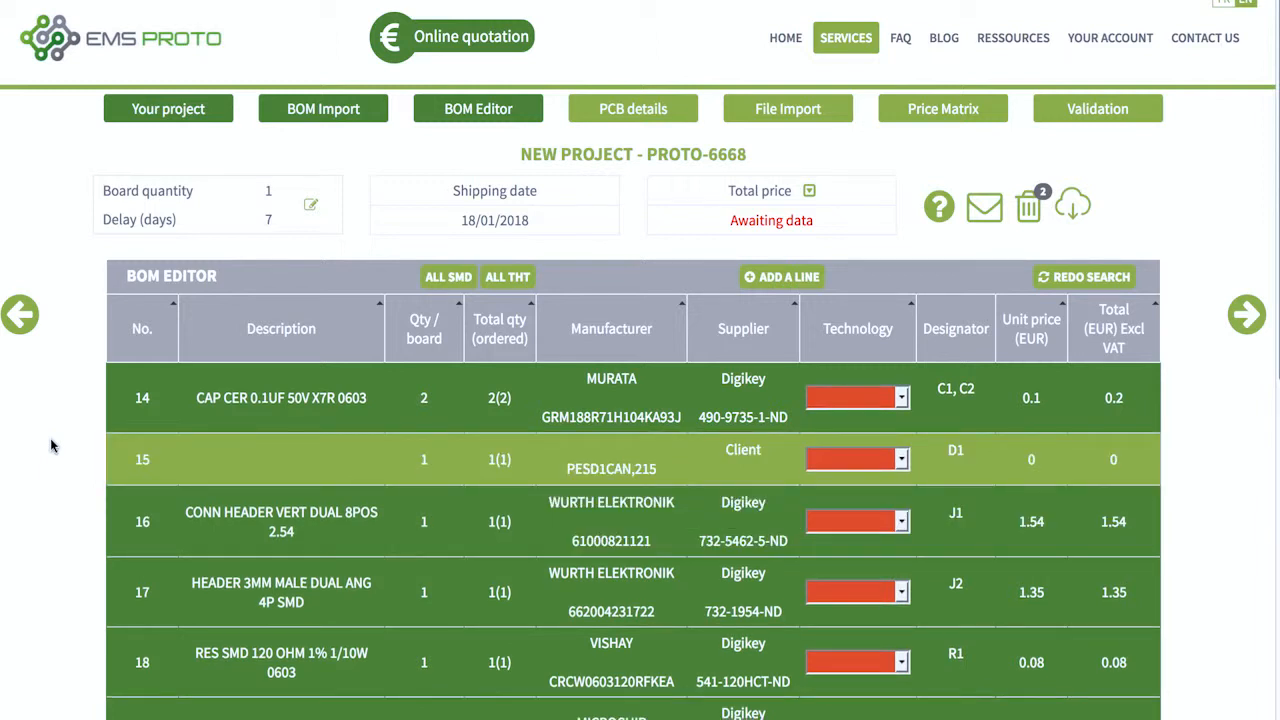
Replace line 14 with EMSPROTO stock part EMS100098, filtering the stock by case 0603 and value 1 nF
left_click(160, 405)
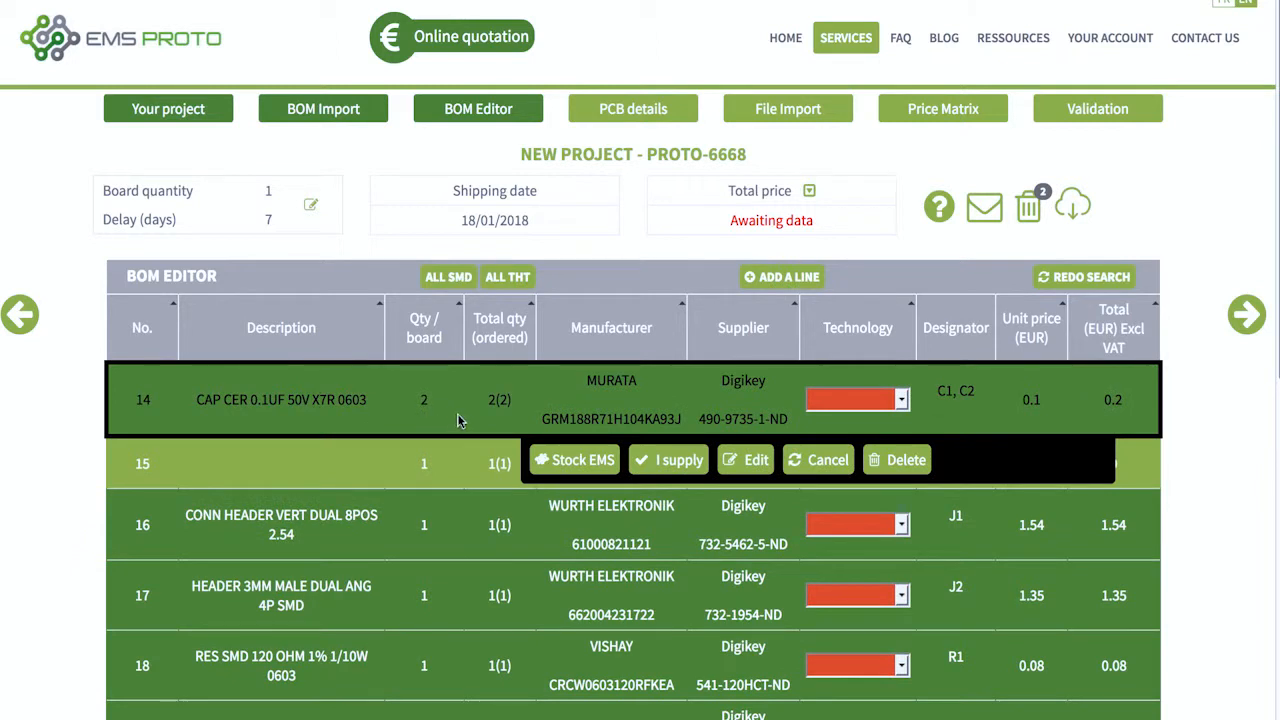
left_click(583, 460)
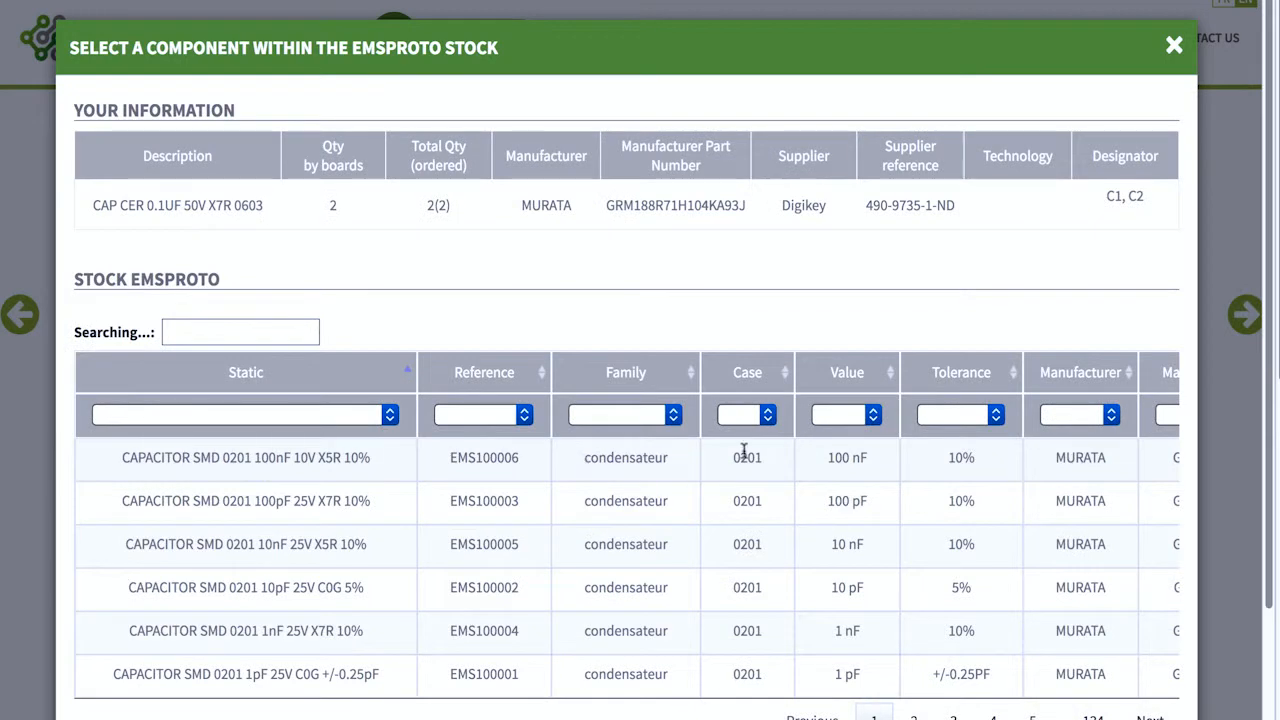
left_click(775, 415)
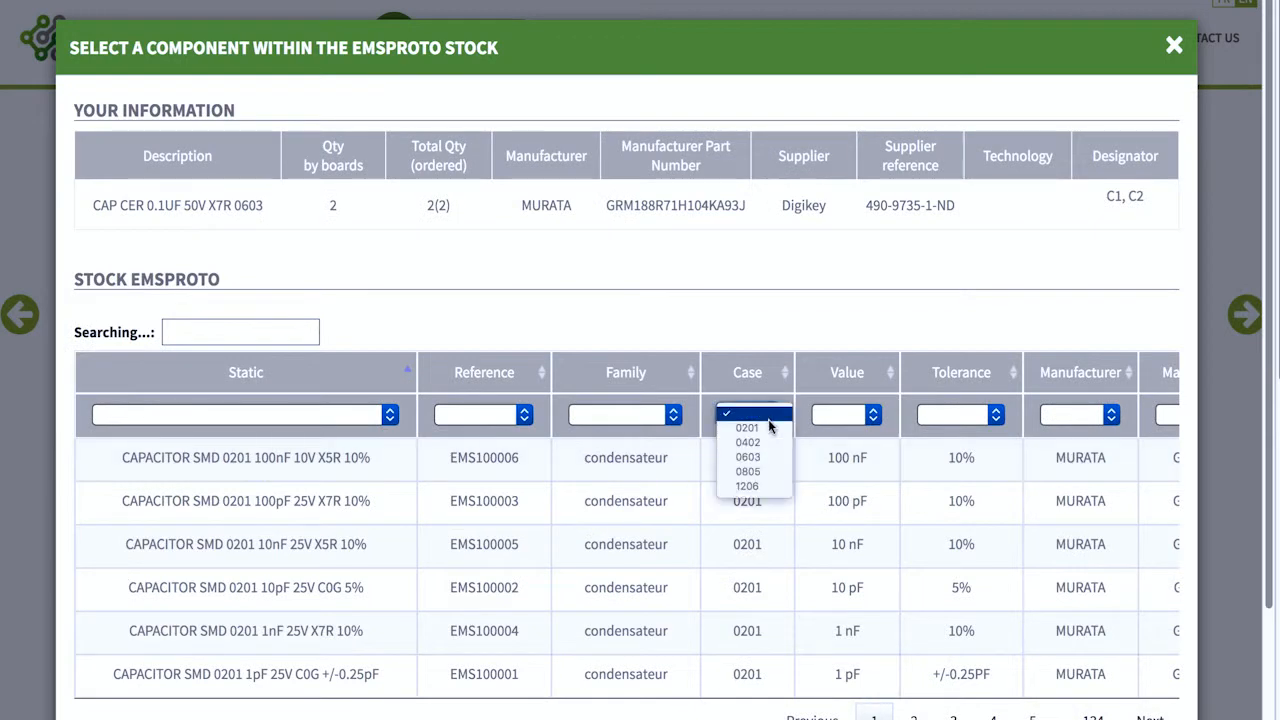
left_click(762, 457)
left_click(838, 415)
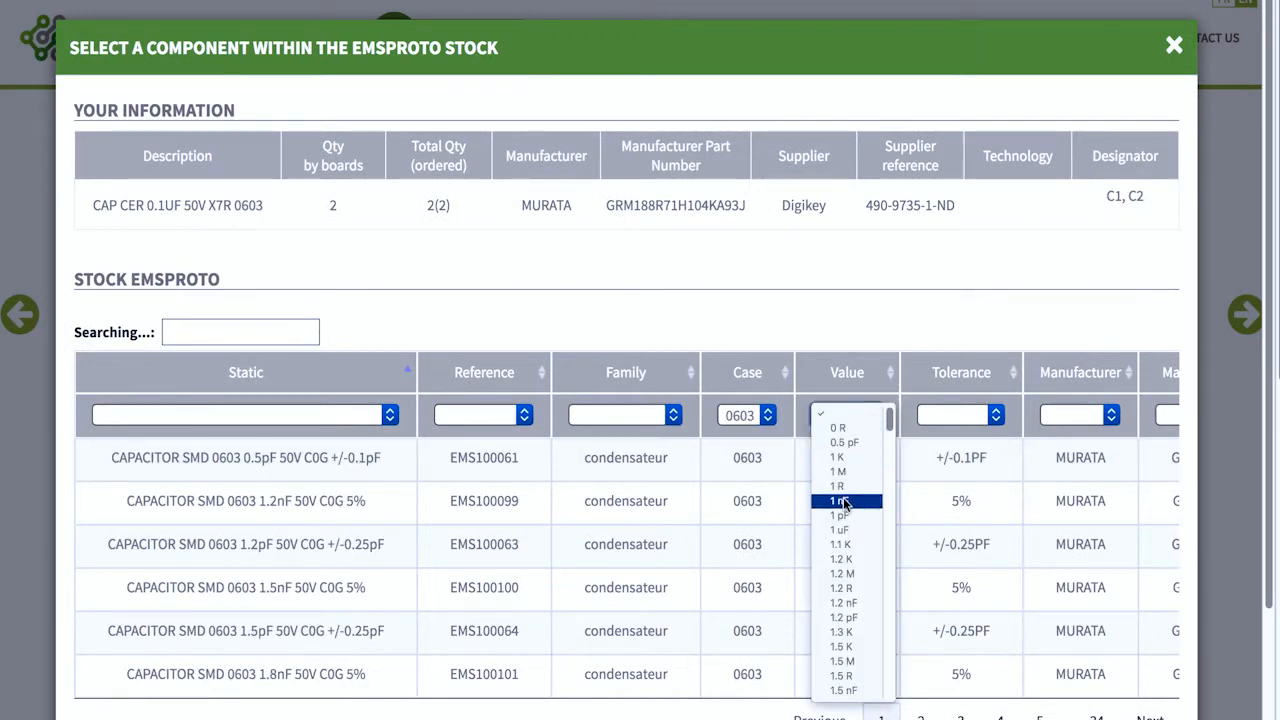
left_click(845, 502)
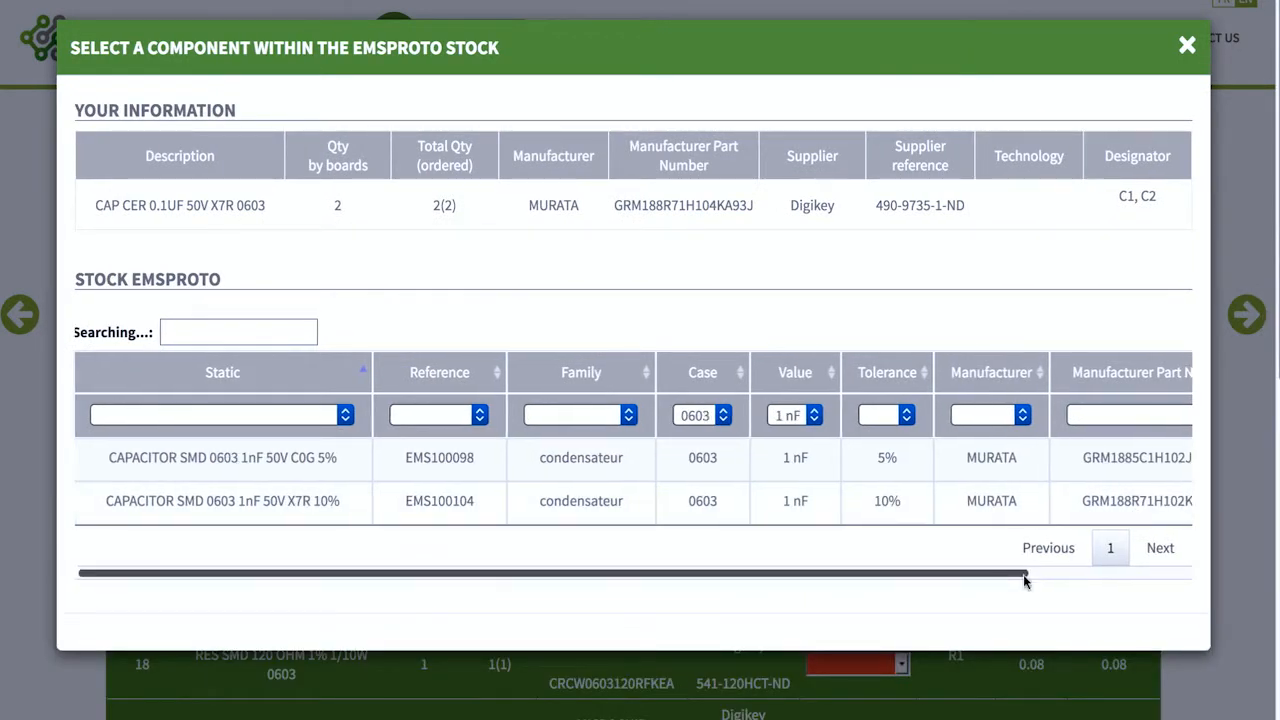
left_click_drag(1027, 574, 1195, 574)
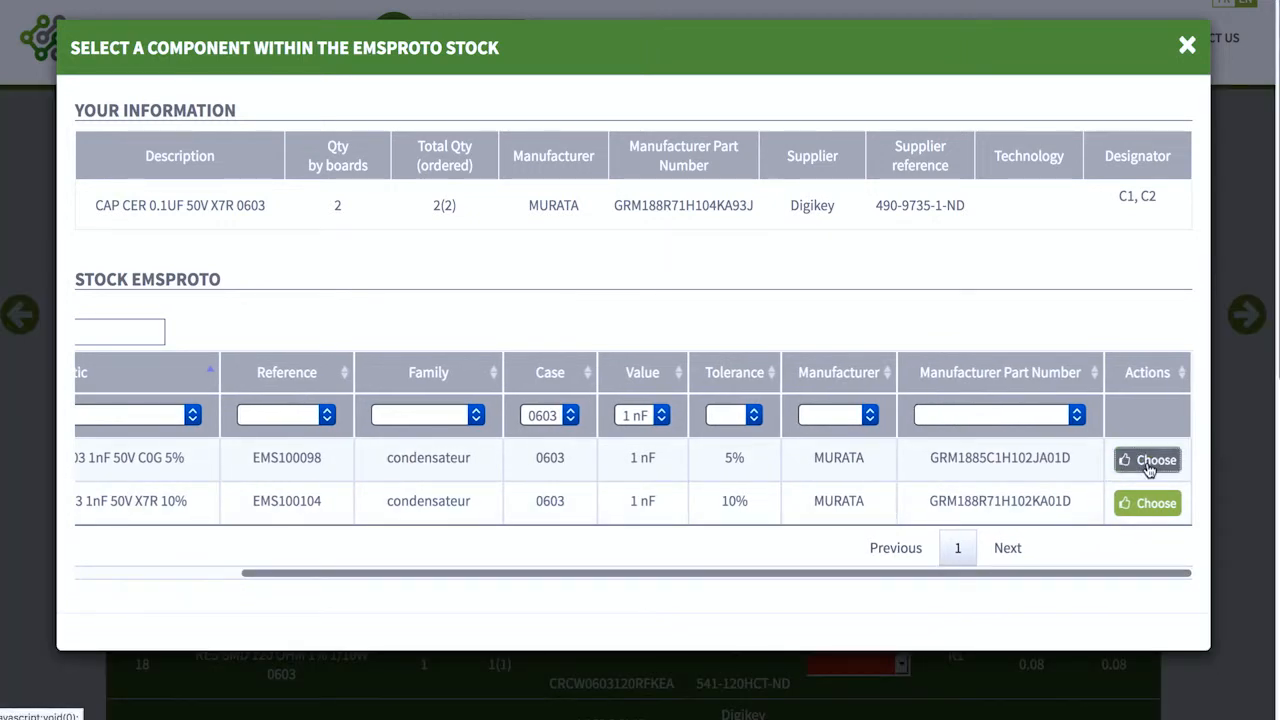
left_click(1149, 460)
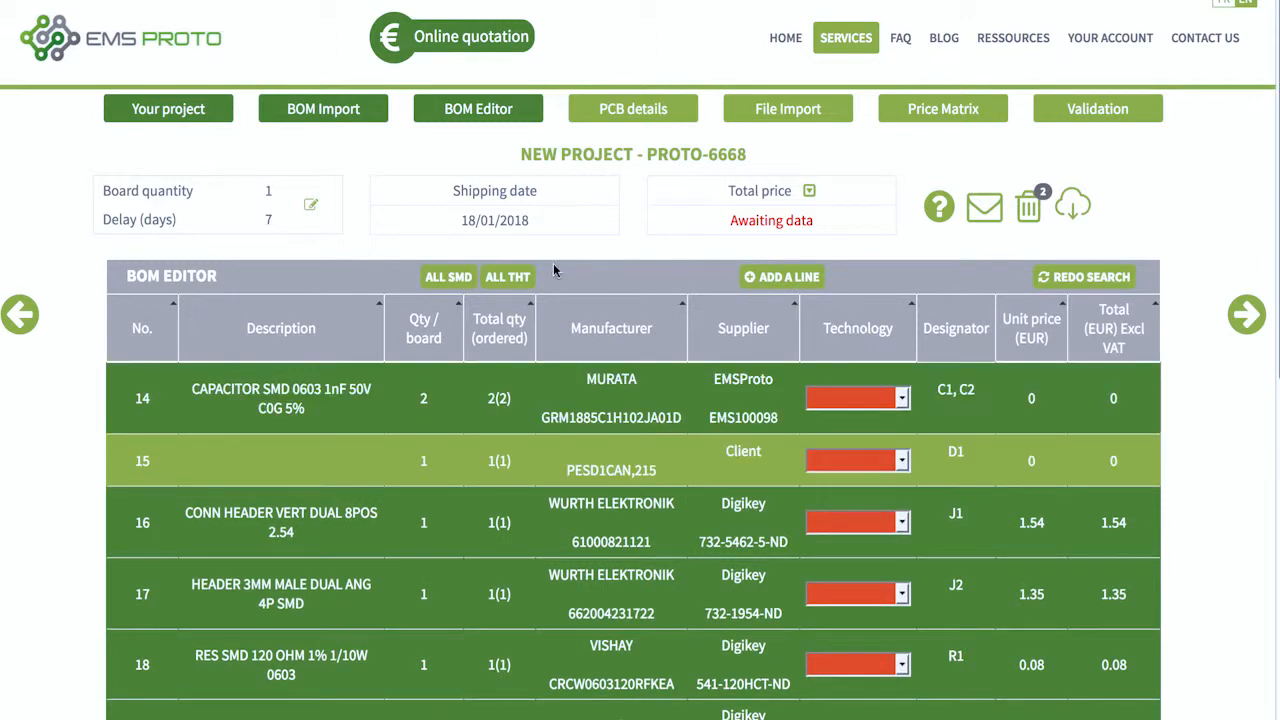
Set the technology of all component lines to SMD
left_click(449, 277)
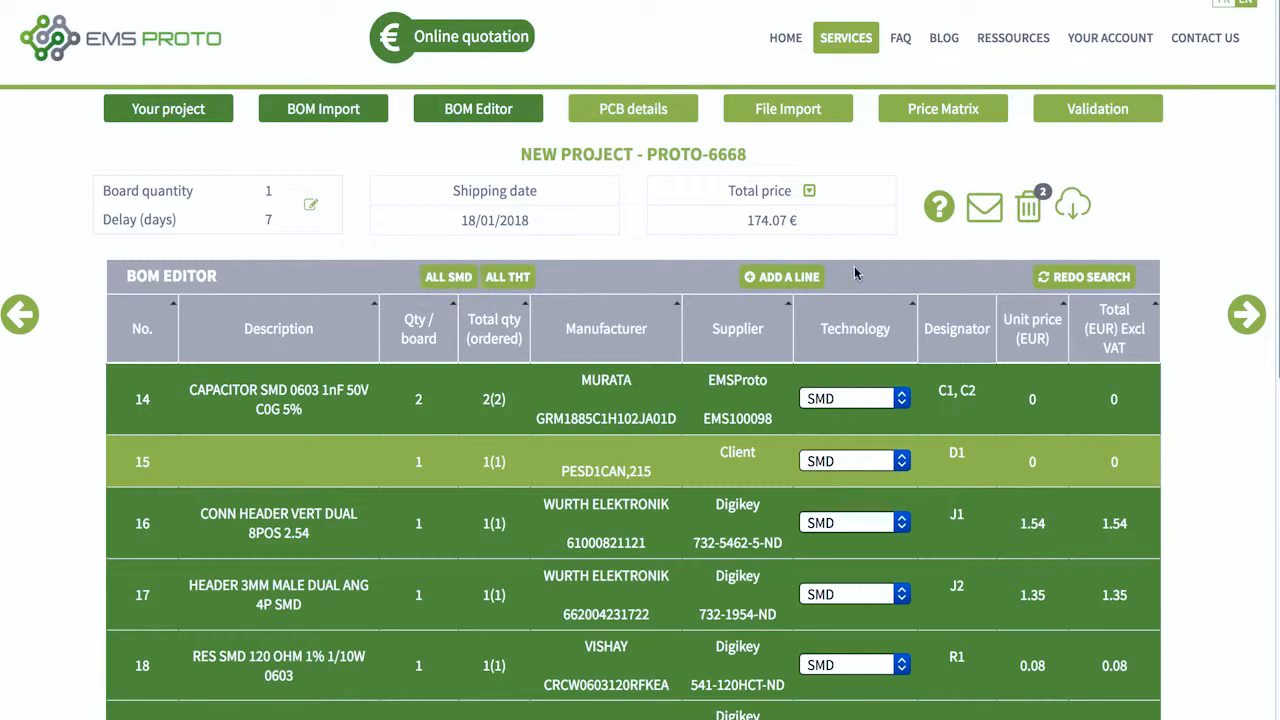
left_click(858, 461)
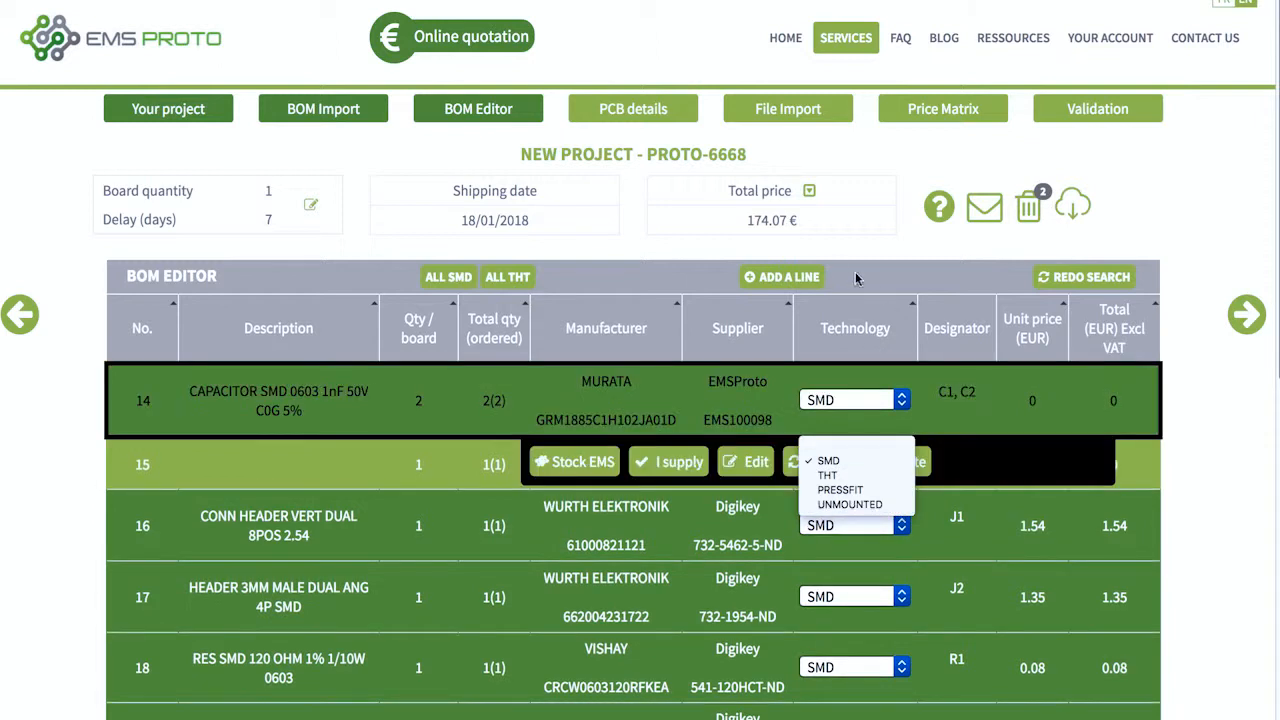
mouse_move(787, 214)
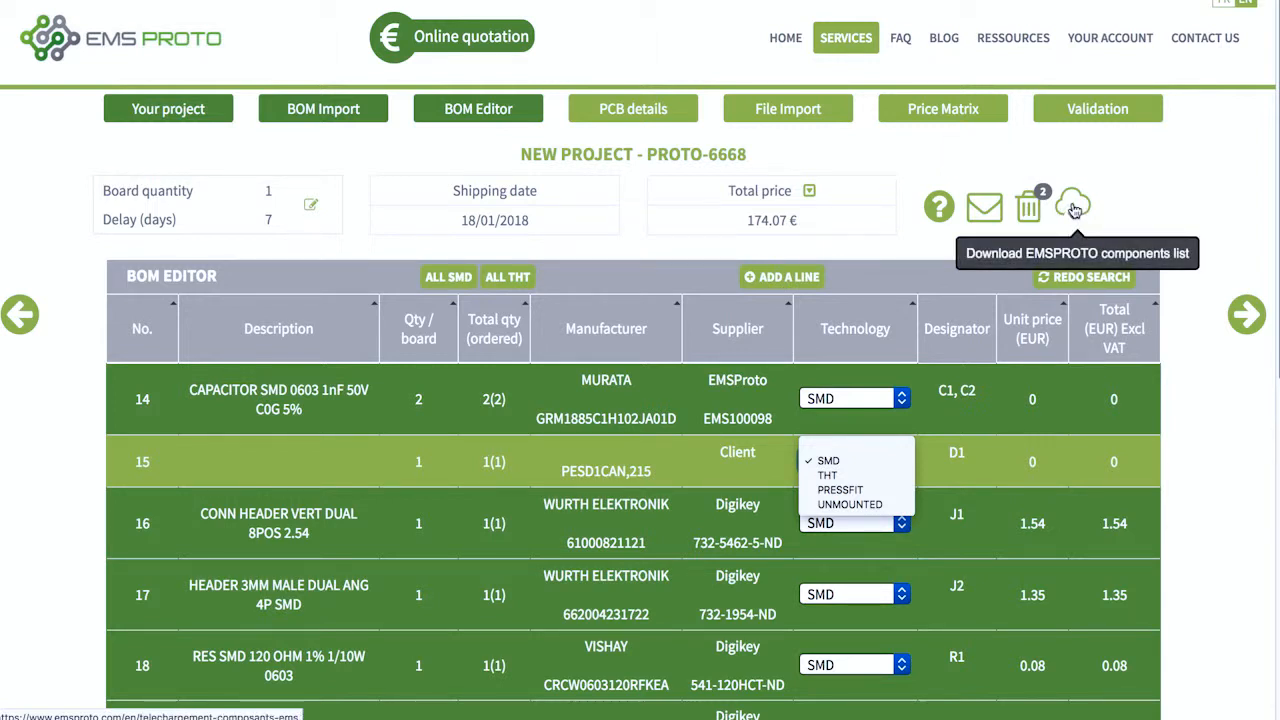
Proceed to the PCB details and set the PCB length to 100 mm and the width to 50 mm
left_click(1244, 323)
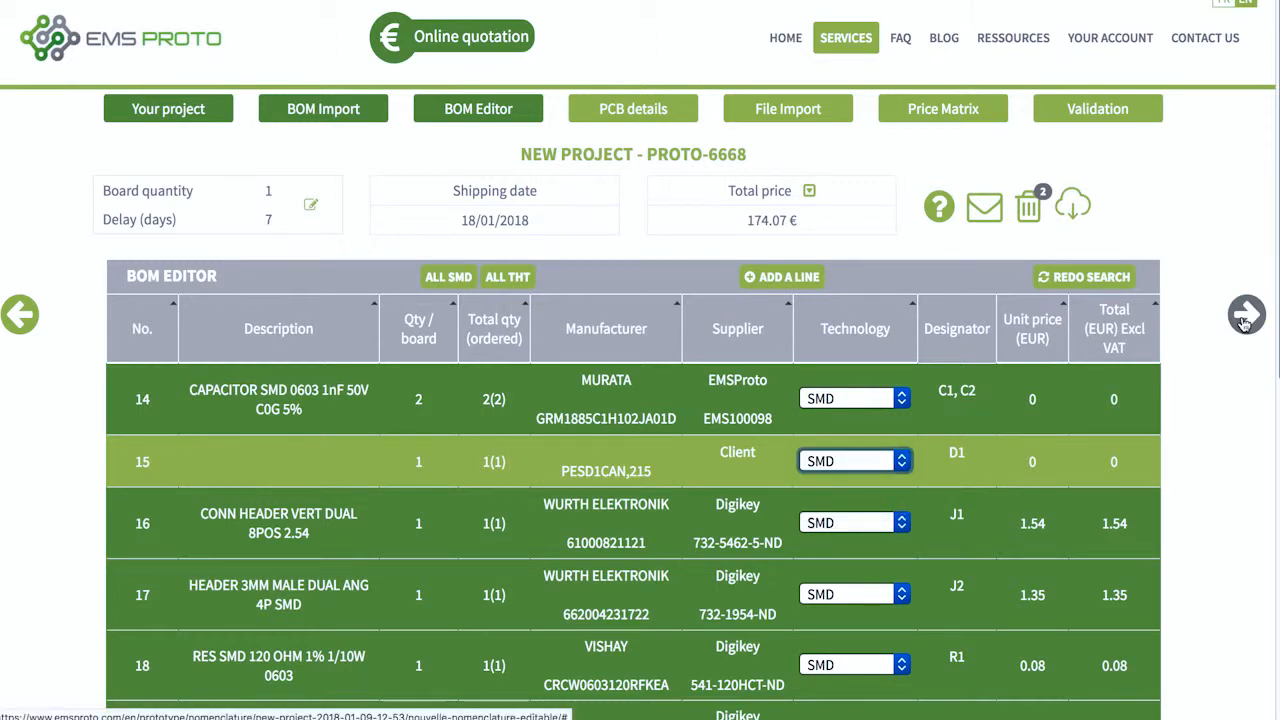
left_click(1244, 320)
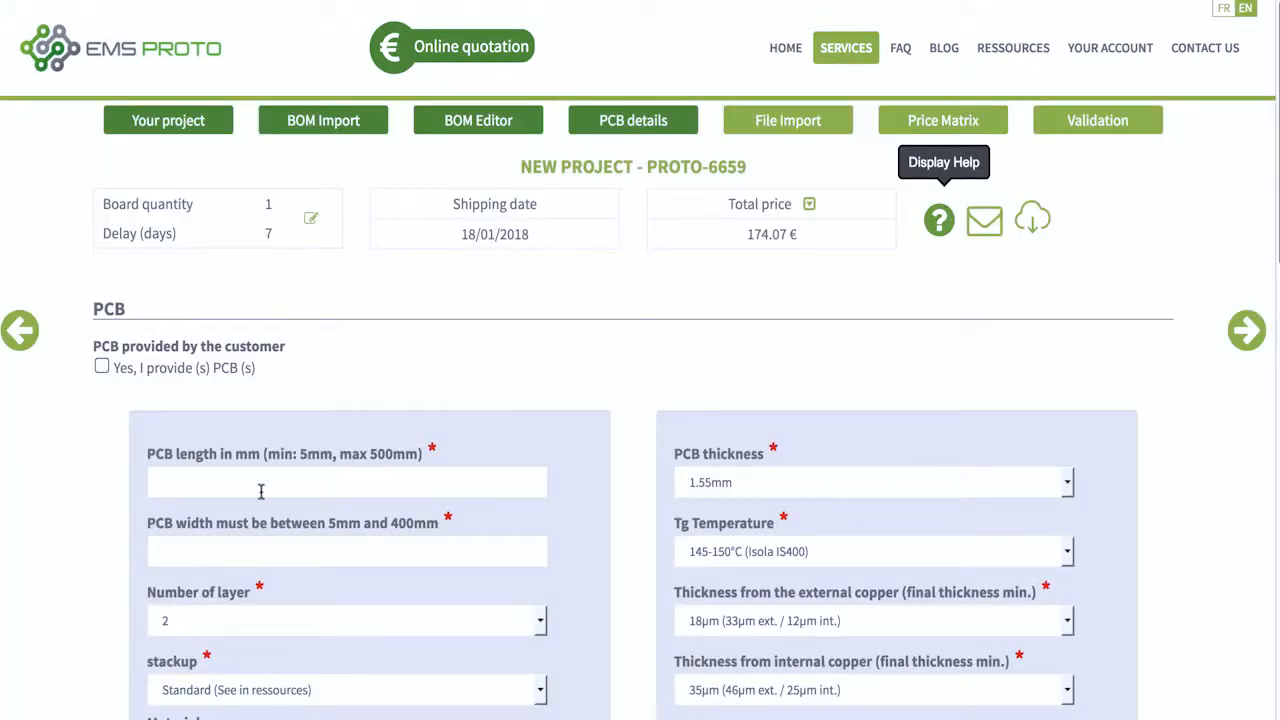
left_click(260, 490)
type("100")
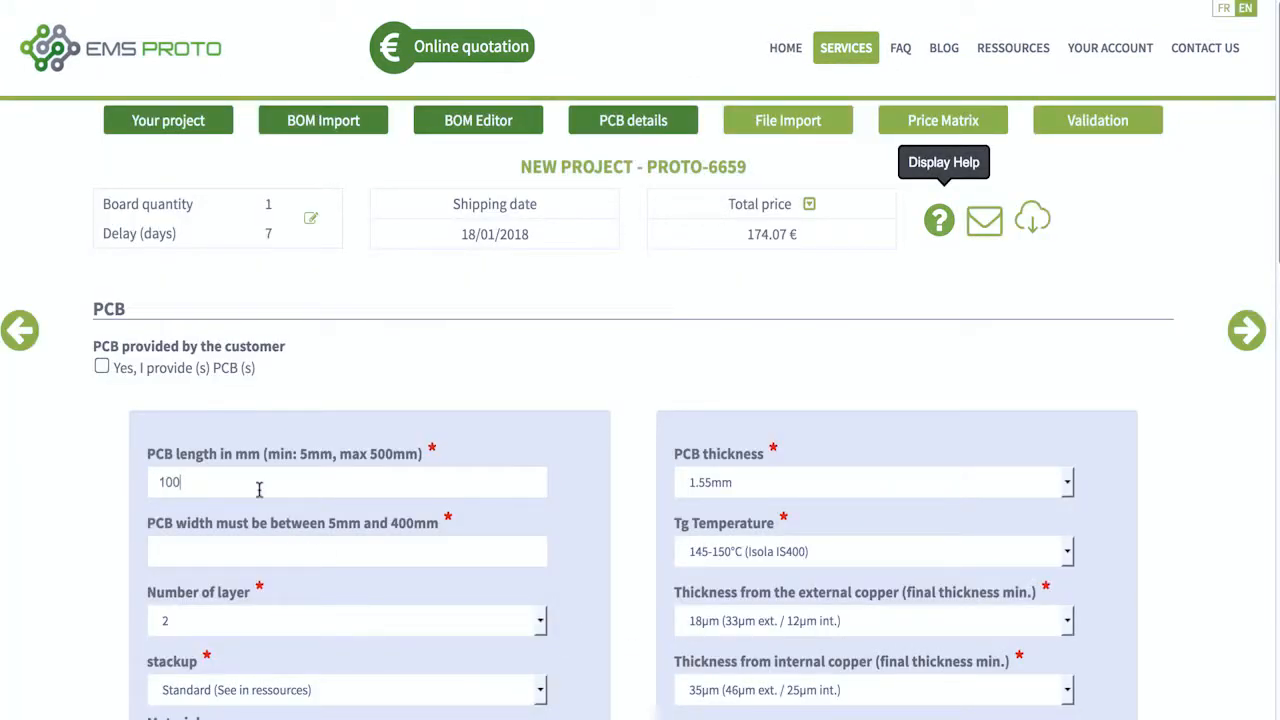
left_click(157, 556)
type("50")
scroll(320, 637, "down", 3)
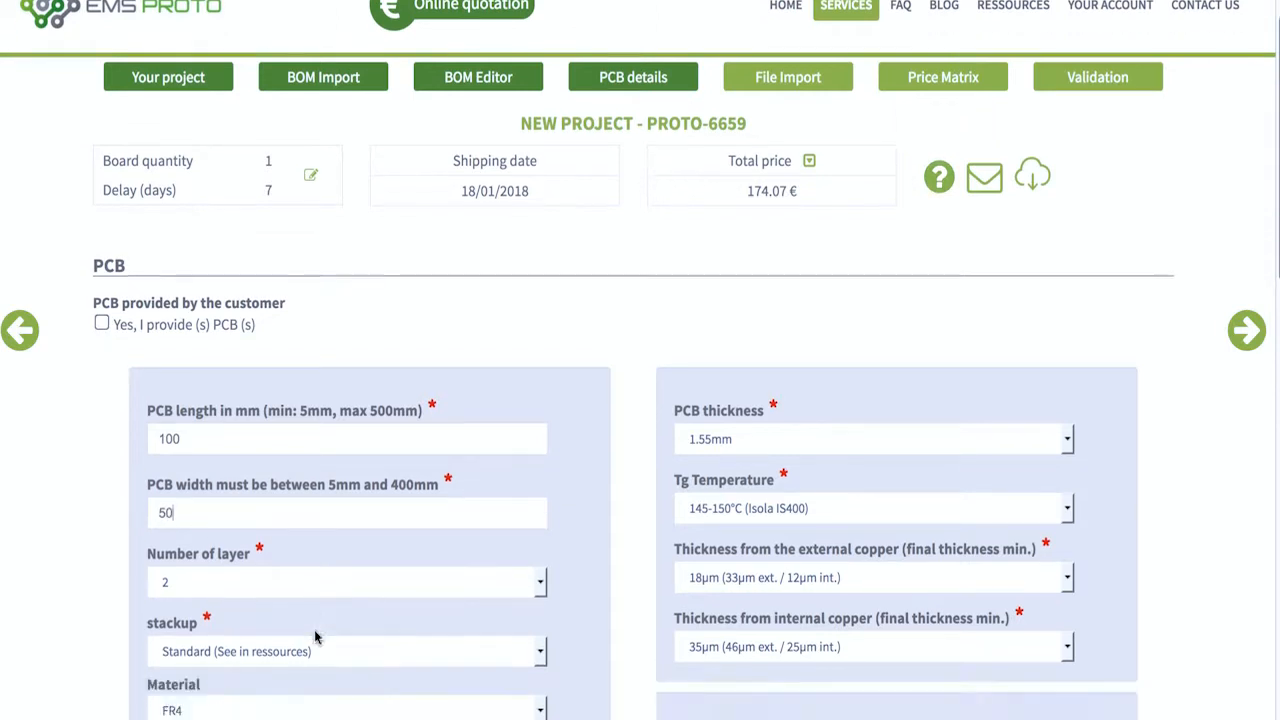
left_click(540, 565)
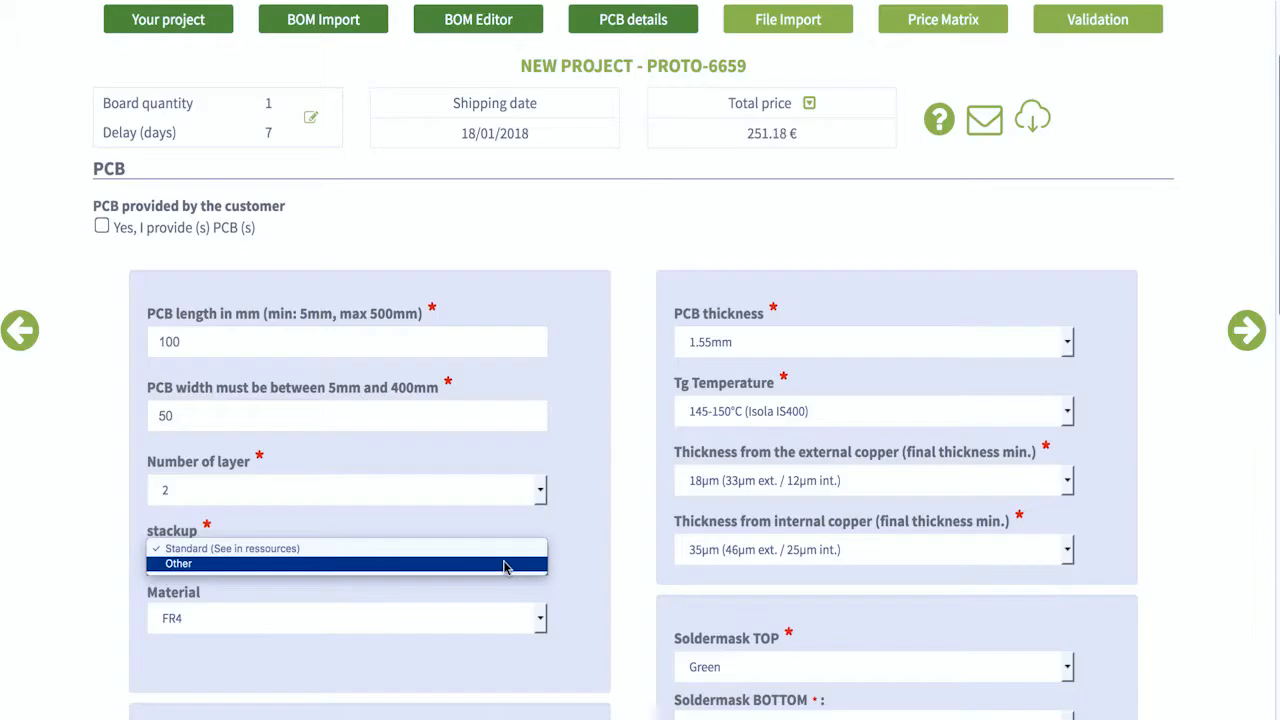
left_click(566, 584)
left_click(541, 617)
left_click(580, 626)
Set the number of buried via sequences to 1 and the minimum finished hole diameter to >= 0.15mm
scroll(572, 690, "down", 3)
scroll(572, 692, "down", 3)
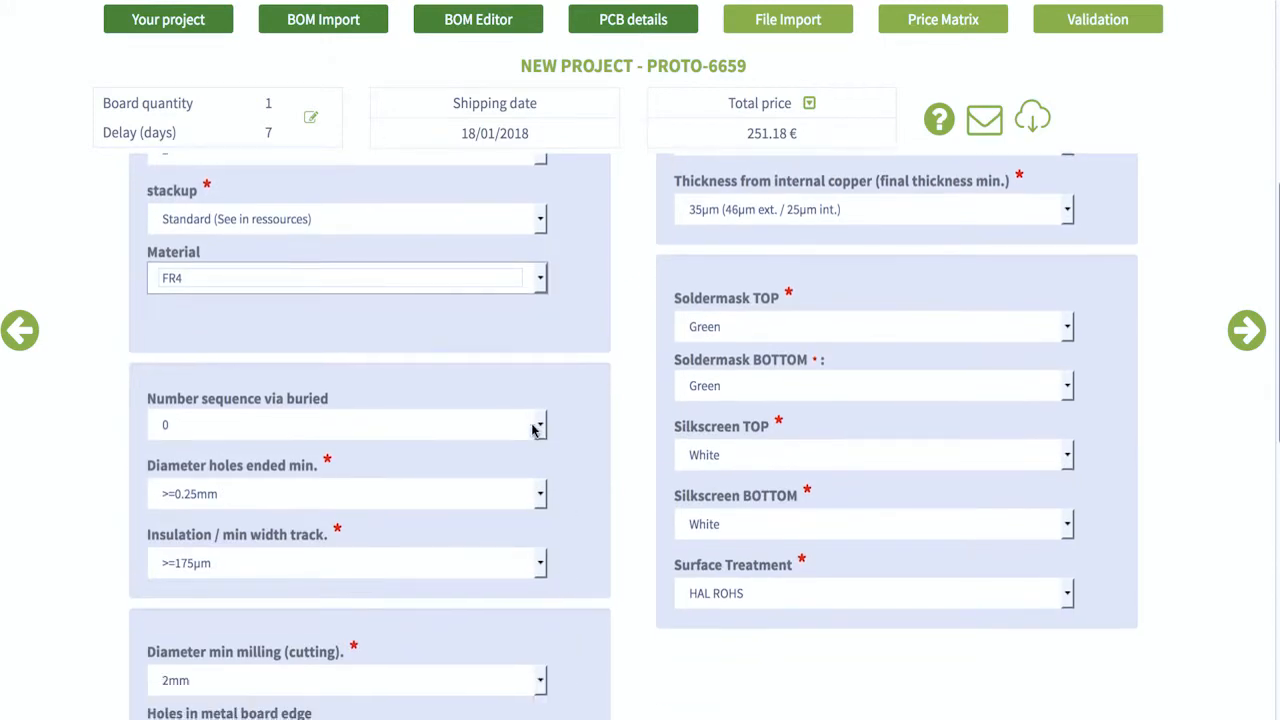
left_click(532, 428)
left_click(491, 437)
left_click(457, 495)
left_click(457, 502)
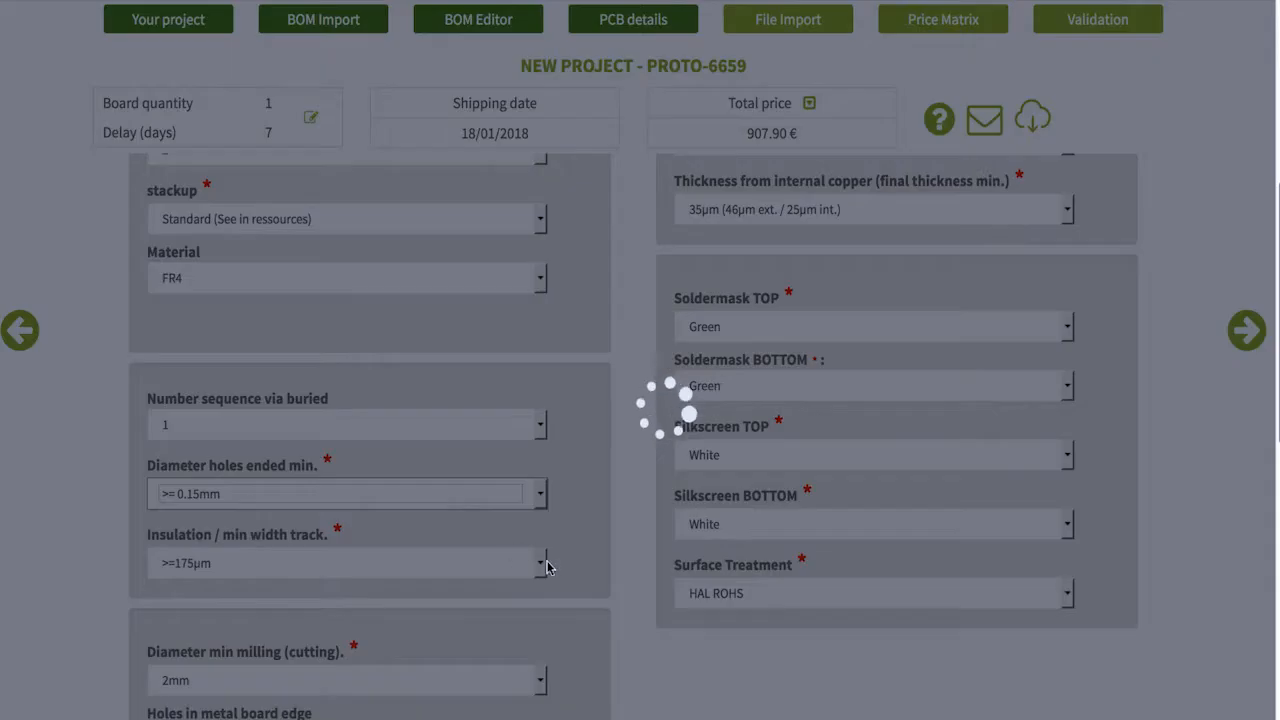
Set the insulation / minimum track width to >=100µm and the minimum milling diameter to 1.2mm
left_click(540, 563)
left_click(530, 591)
scroll(541, 560, "down", 3)
left_click(541, 560)
left_click(517, 580)
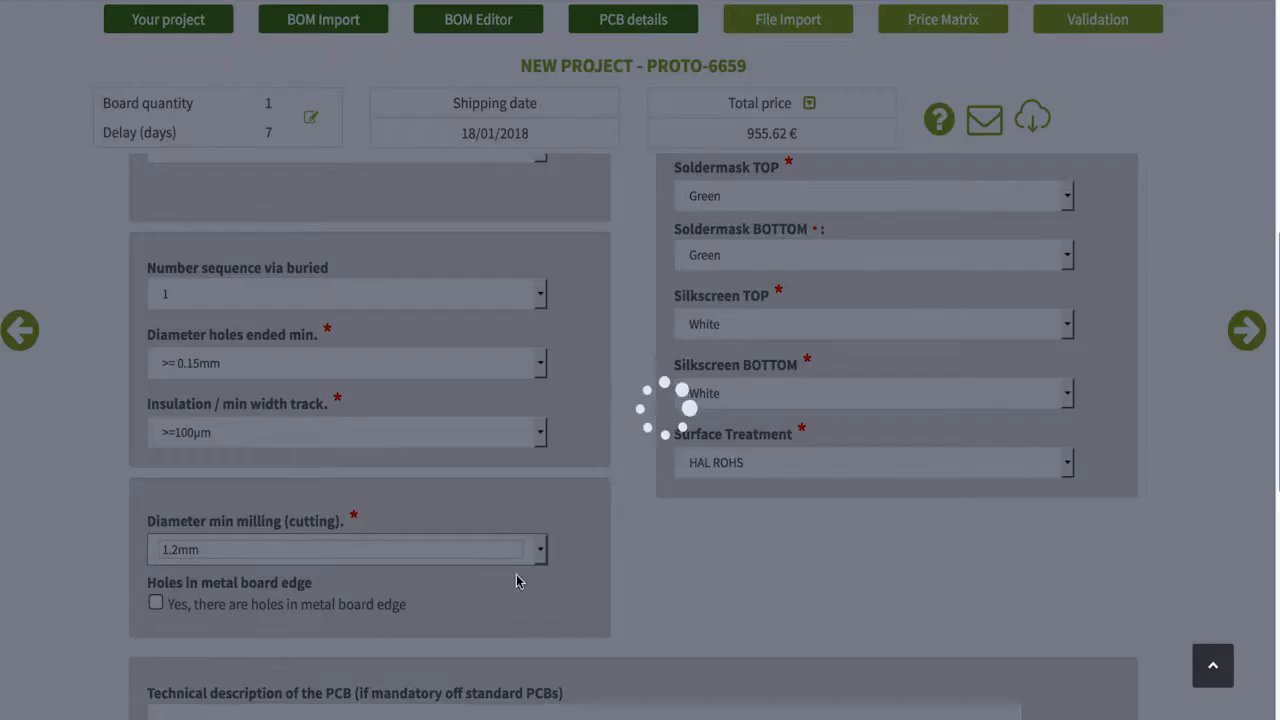
Set the PCB thickness to 1mm, the external copper thickness to 35µm (46µm ext. / 25µm int.) and the bottom soldermask to Black
scroll(766, 557, "up", 7)
left_click(1065, 195)
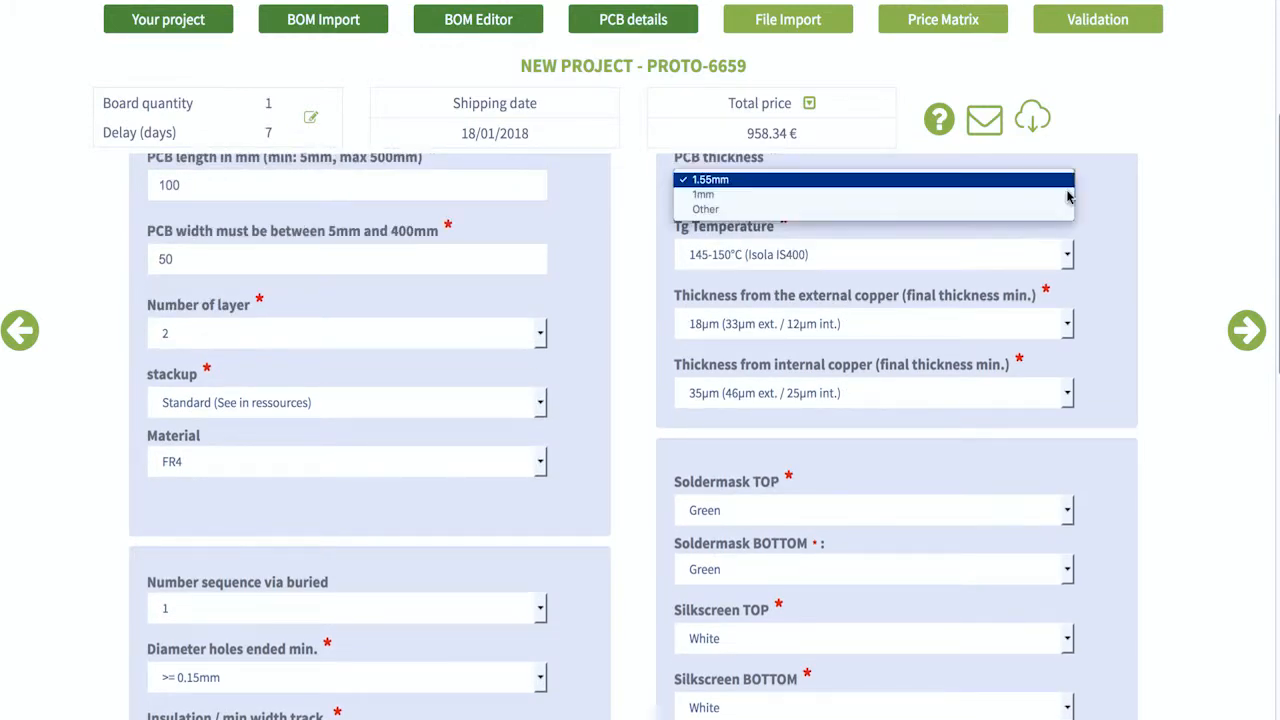
left_click(760, 192)
left_click(790, 362)
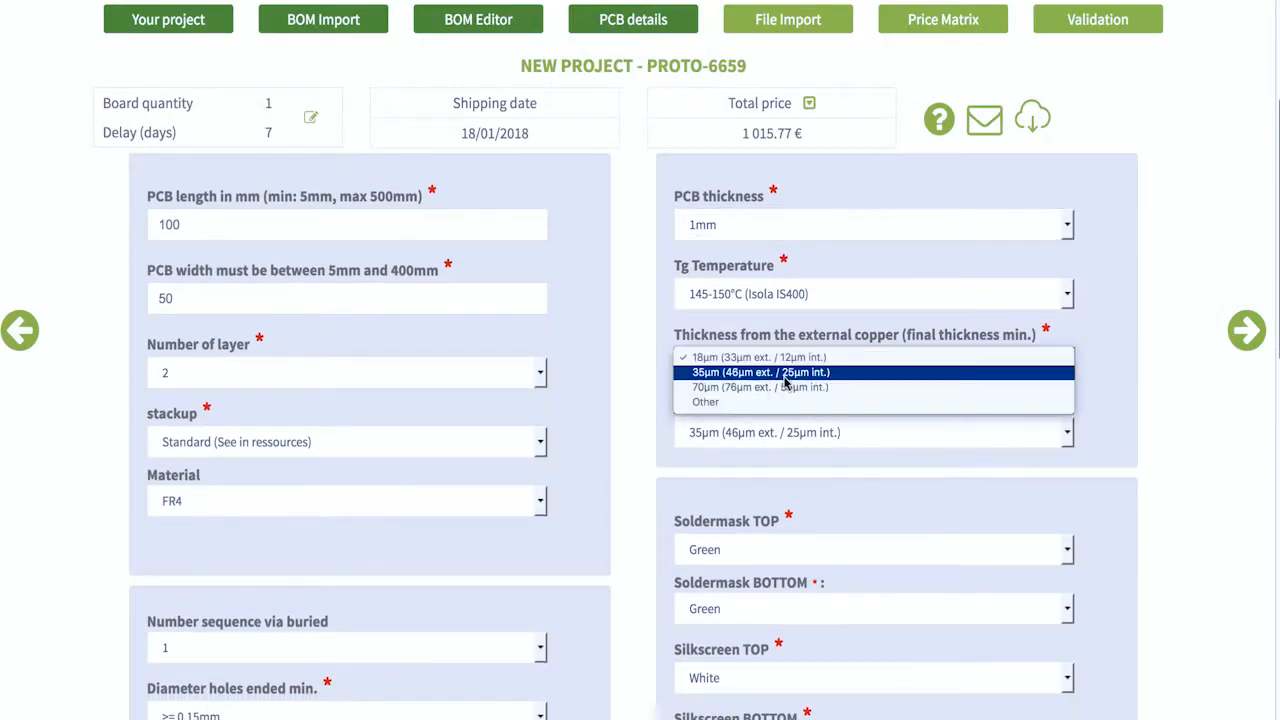
left_click(790, 373)
left_click(681, 484)
left_click(685, 496)
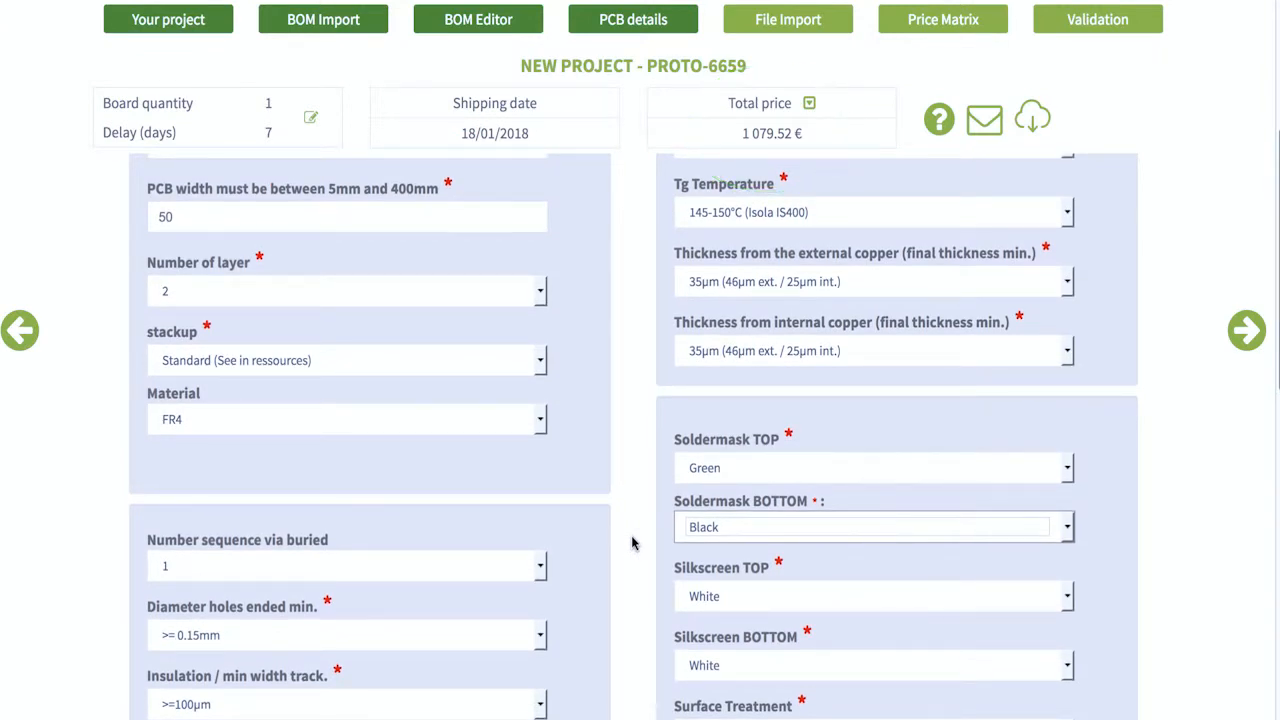
Set both the PCB's number of layers and its stackup to Other
left_click(537, 292)
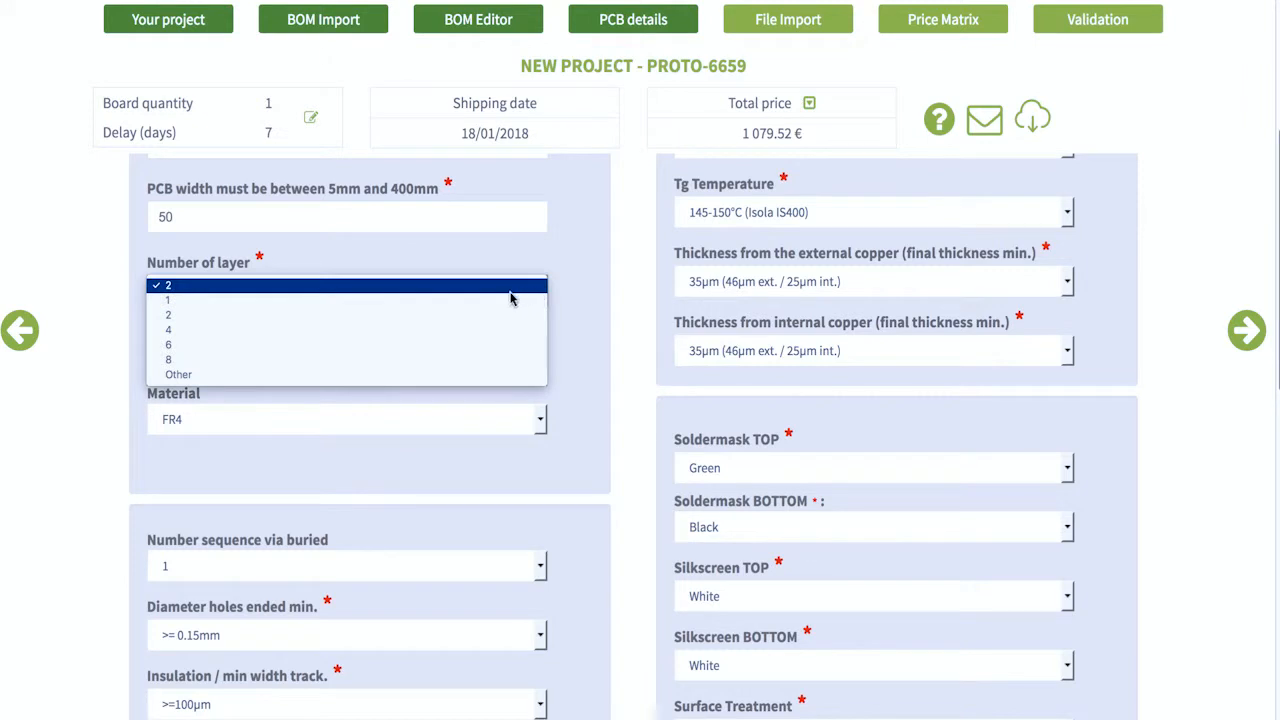
left_click(457, 375)
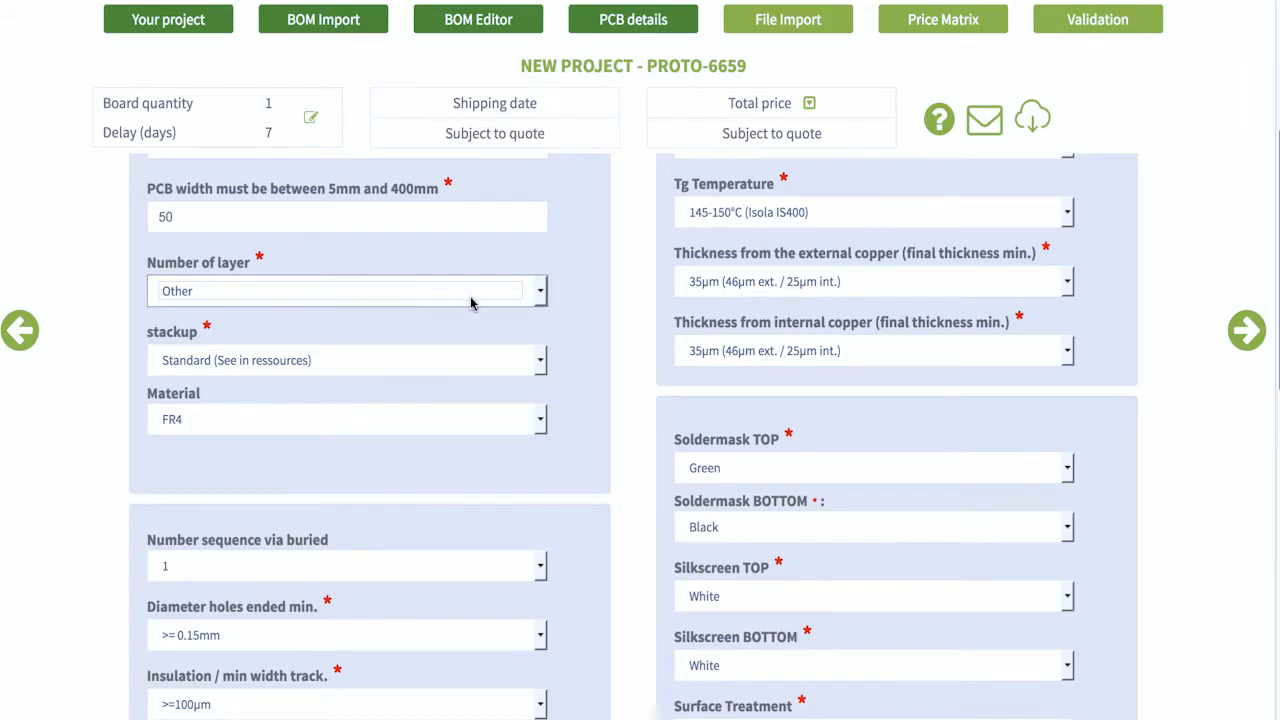
left_click(527, 366)
left_click(505, 375)
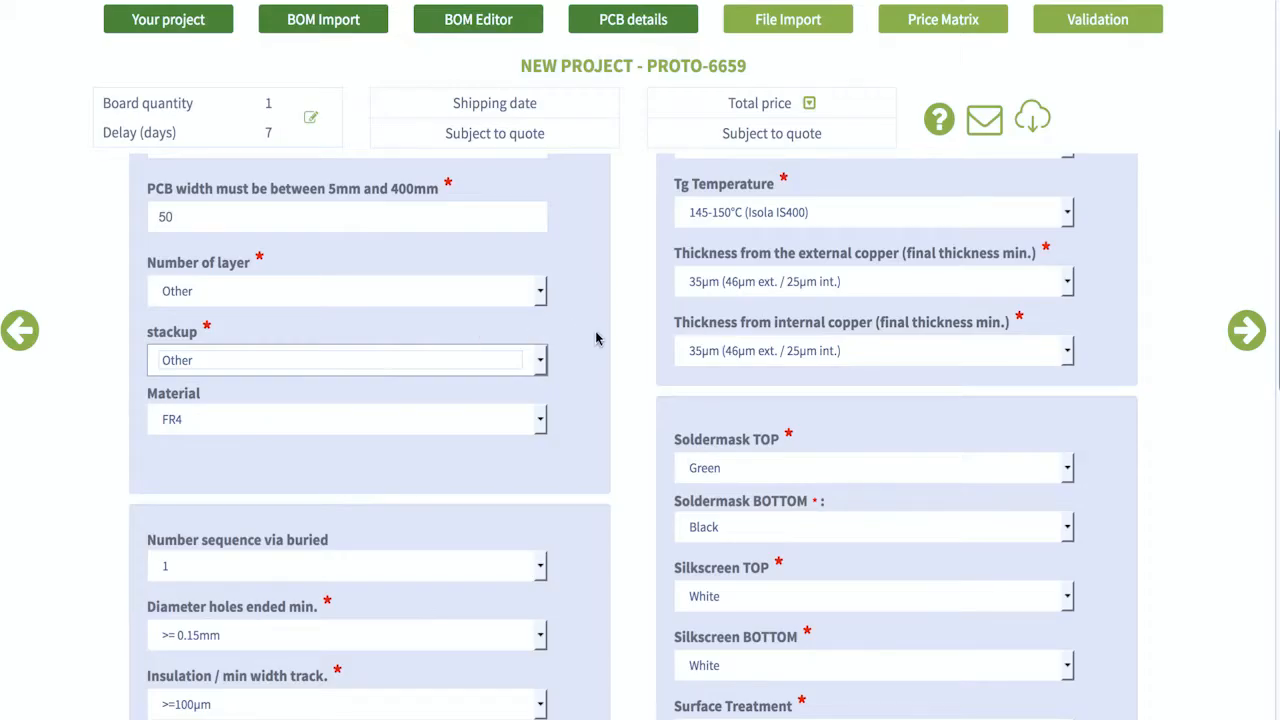
Enter "STACKUP SPECIFIC" as the technical description of the PCB
scroll(623, 420, "down", 5)
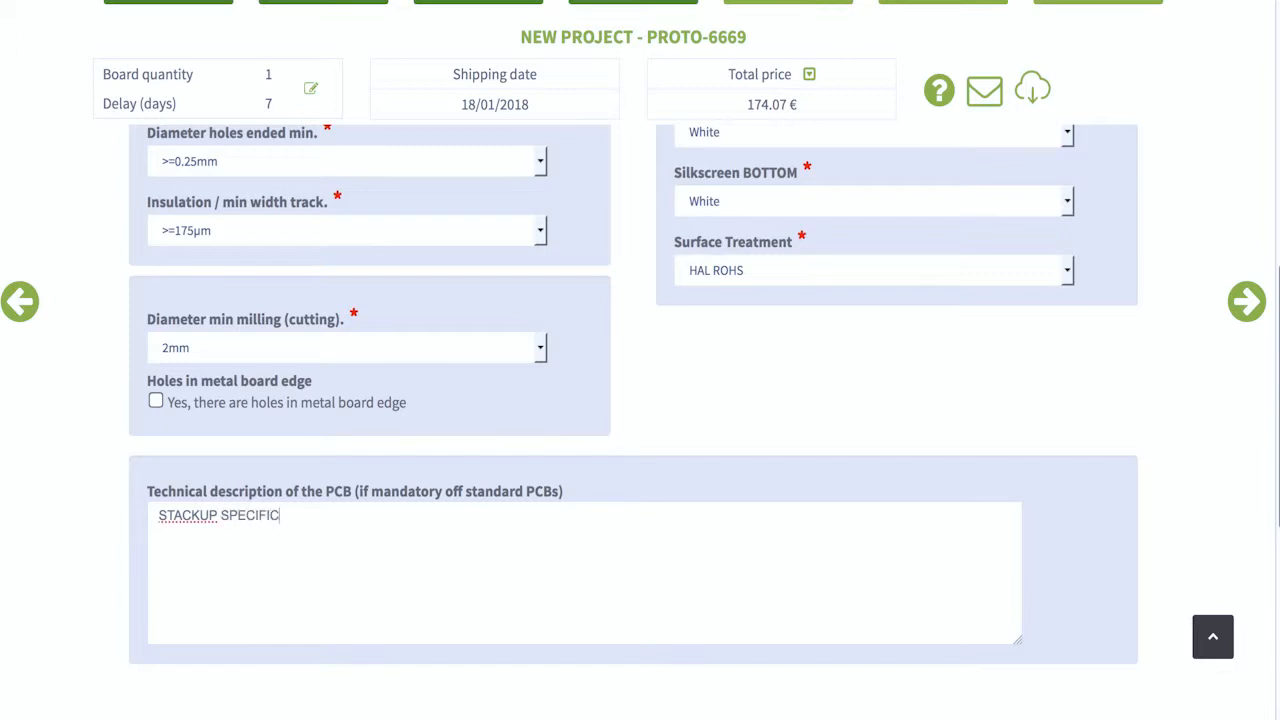
scroll(650, 372, "up", 10)
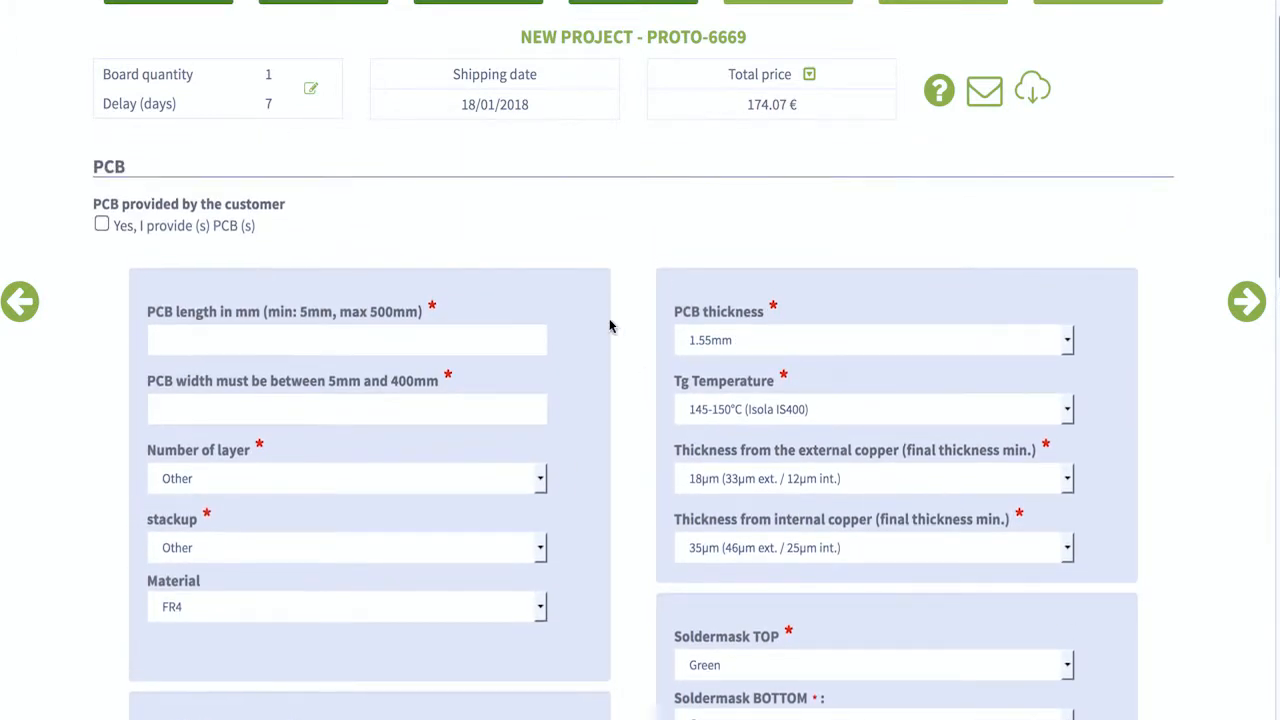
Turn the option for a customer-provided PCB on and back off, and continue to the file import
left_click(101, 219)
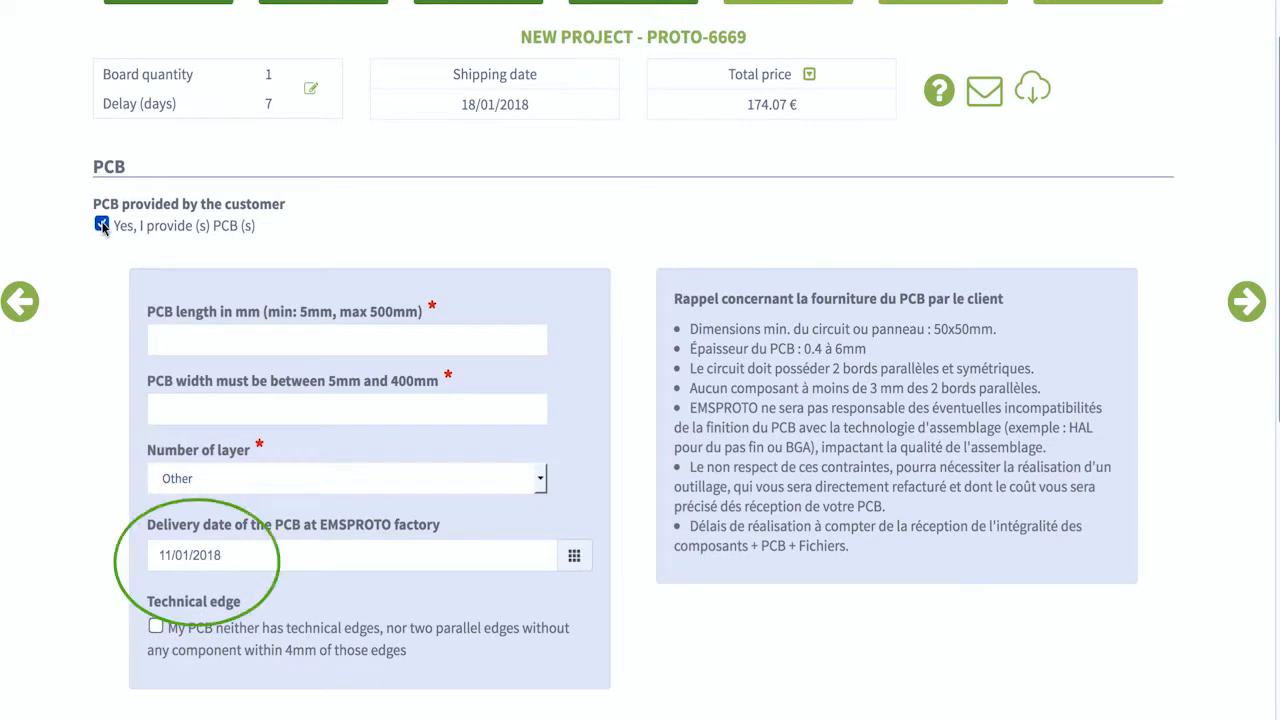
left_click(101, 224)
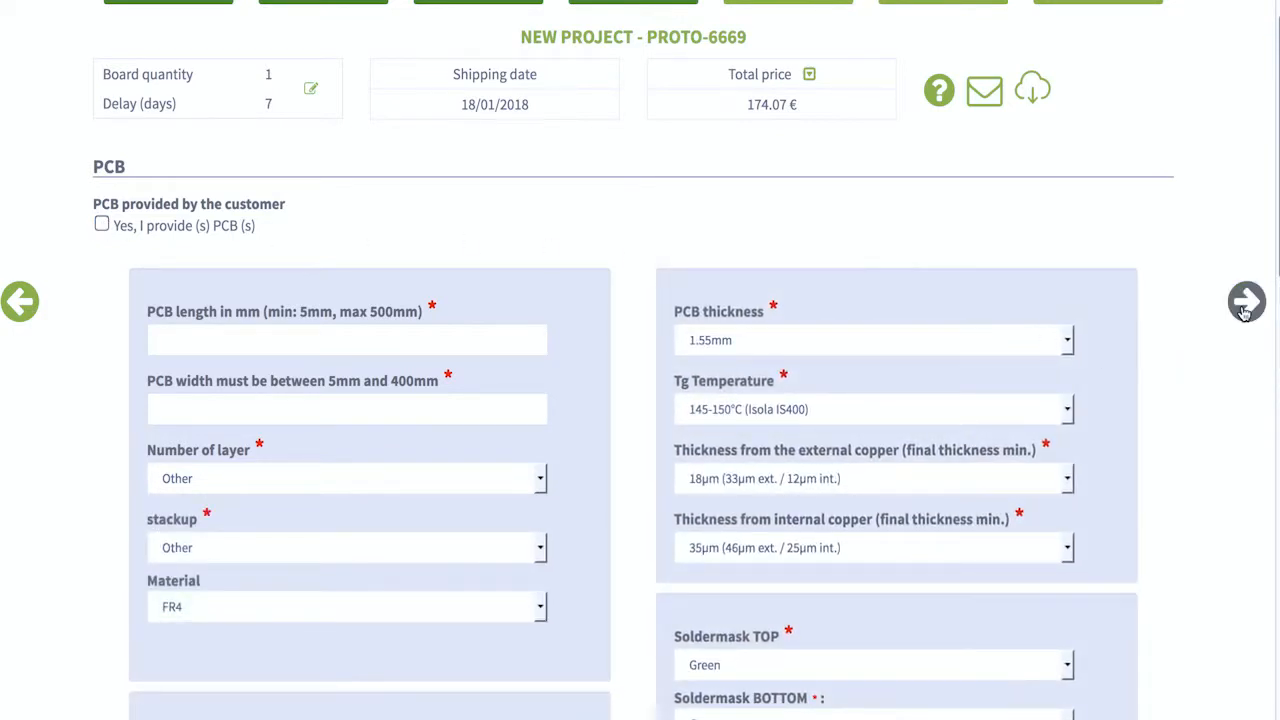
left_click(1245, 306)
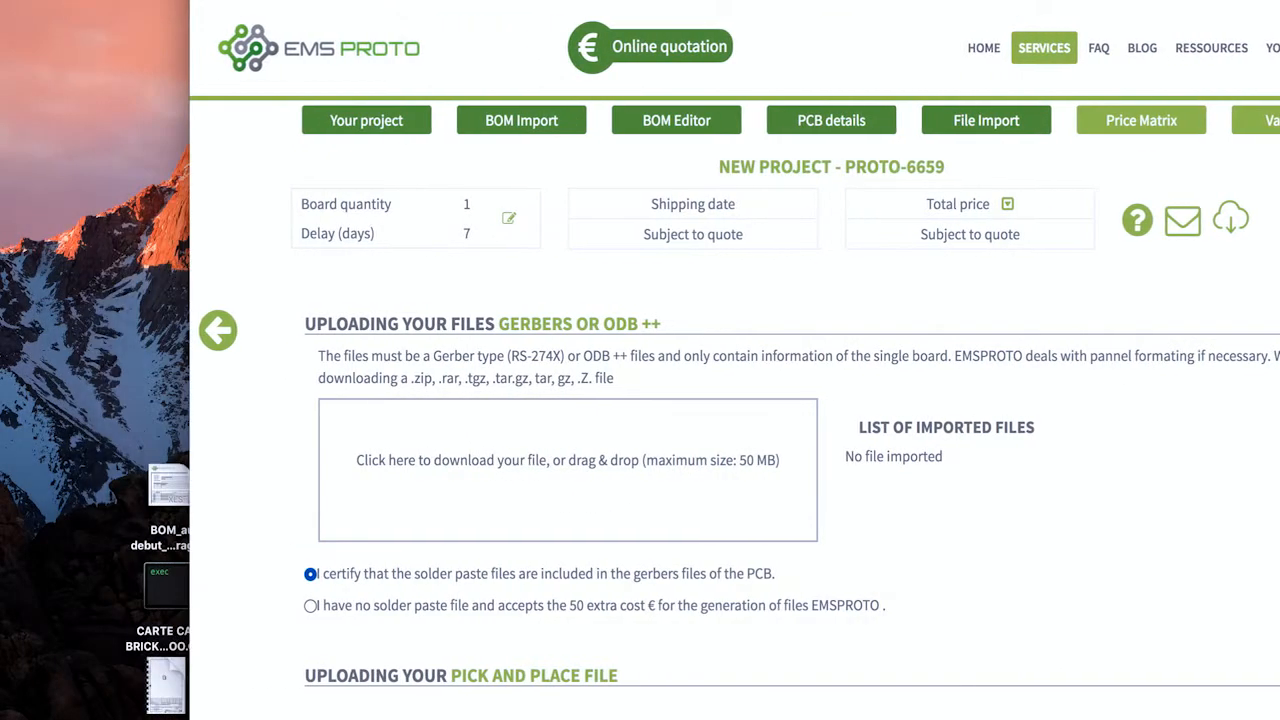
Upload CARTE CAN BRICK UDOO.GM1 as the Gerber file and certify that the pick and place file is included in the gerbers
left_click_drag(168, 590, 560, 477)
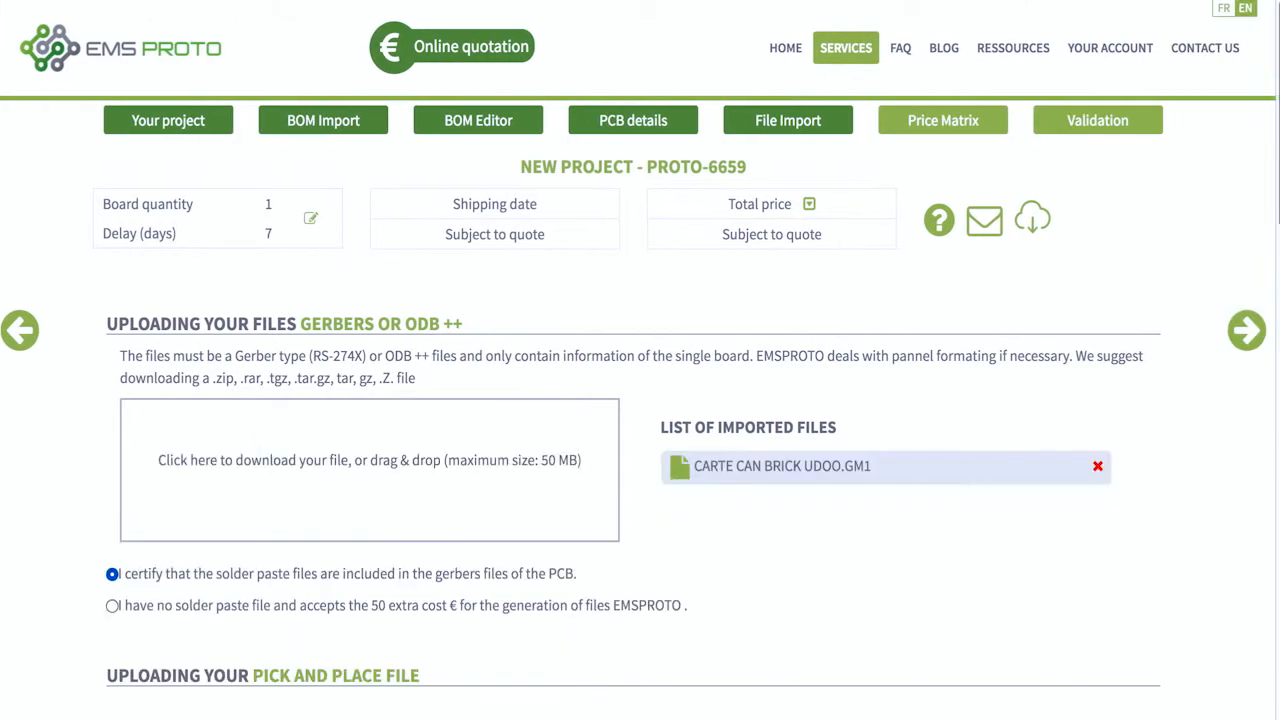
scroll(694, 300, "down", 5)
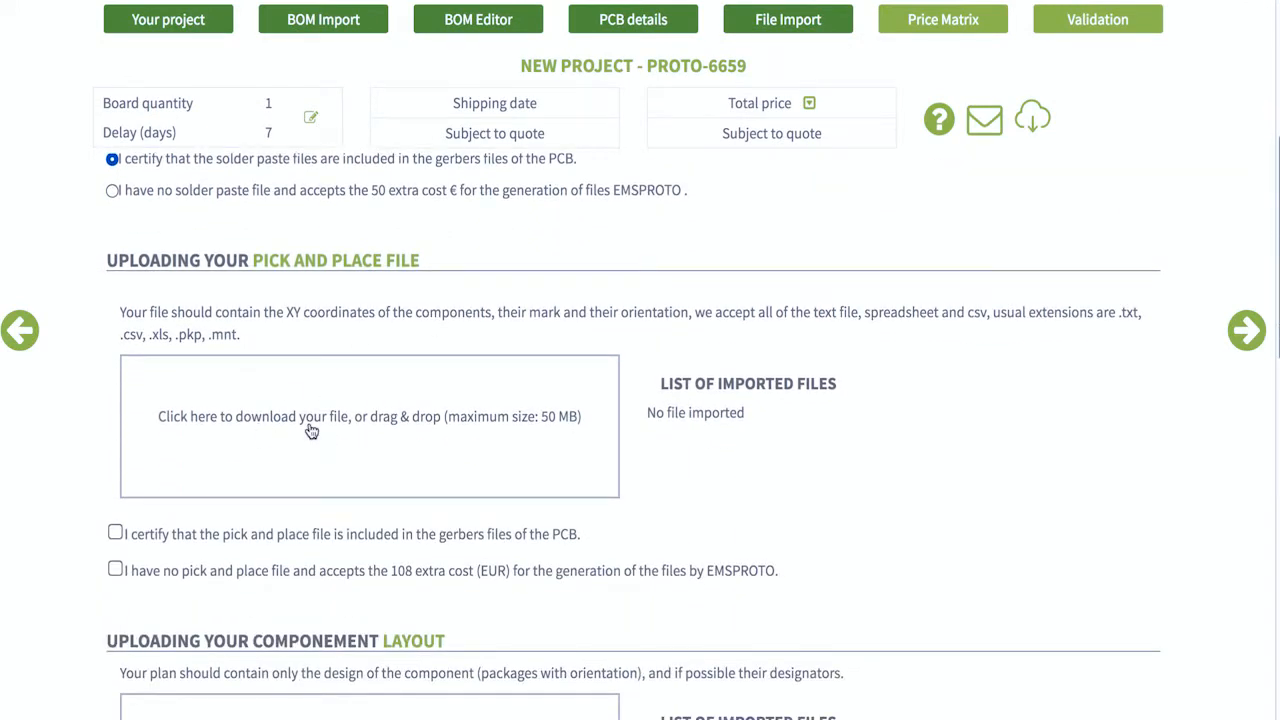
left_click(116, 534)
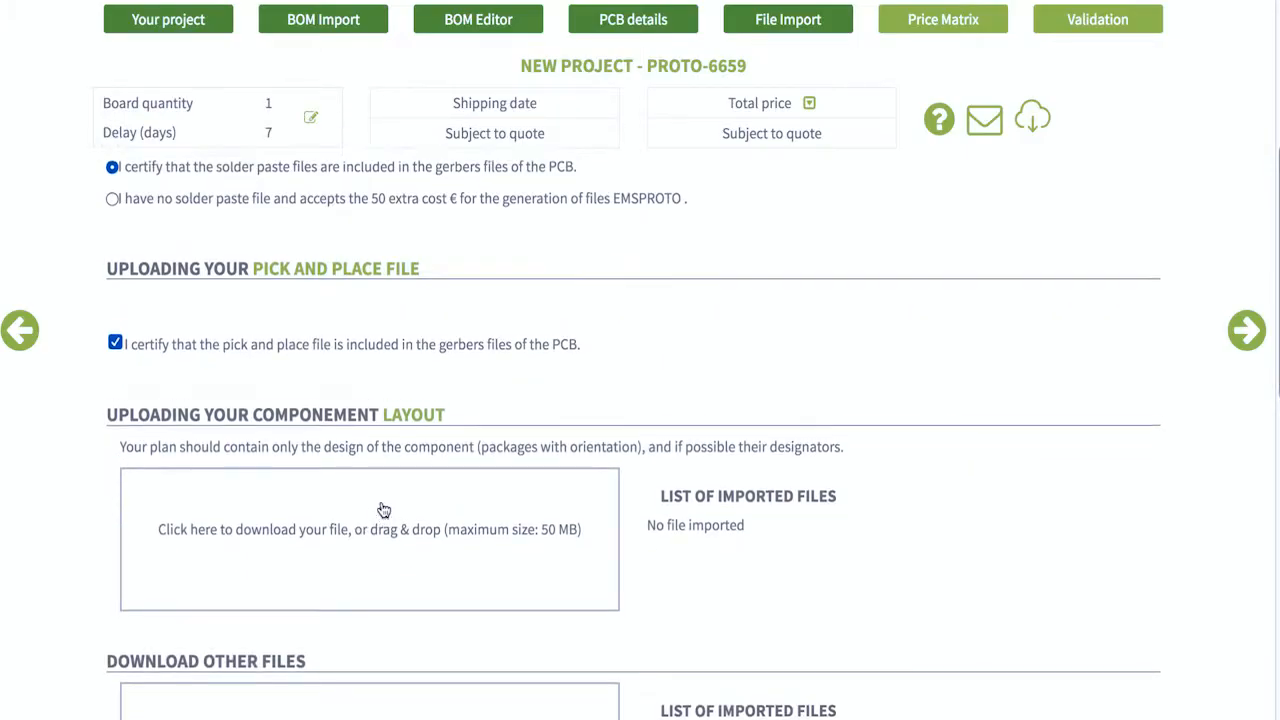
Examine the example assembly drawing in the help for the files import and close the help
scroll(384, 510, "up", 3)
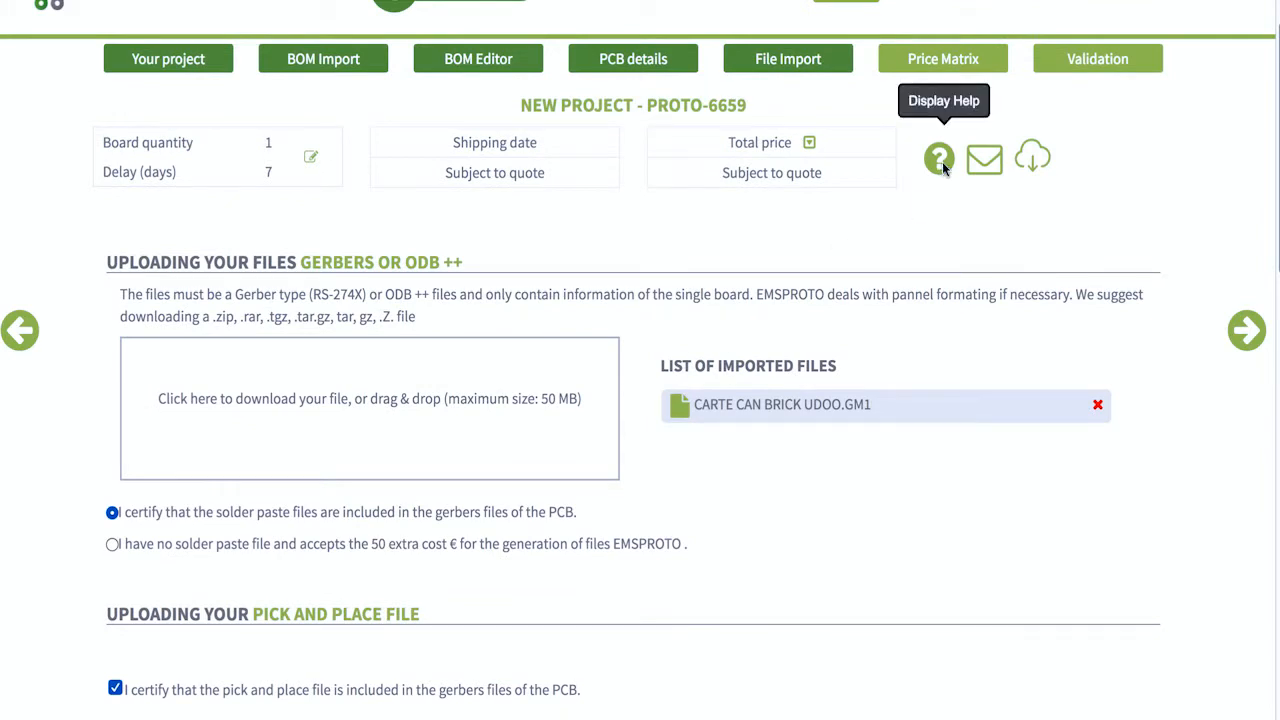
left_click(942, 162)
left_click_drag(951, 195, 945, 324)
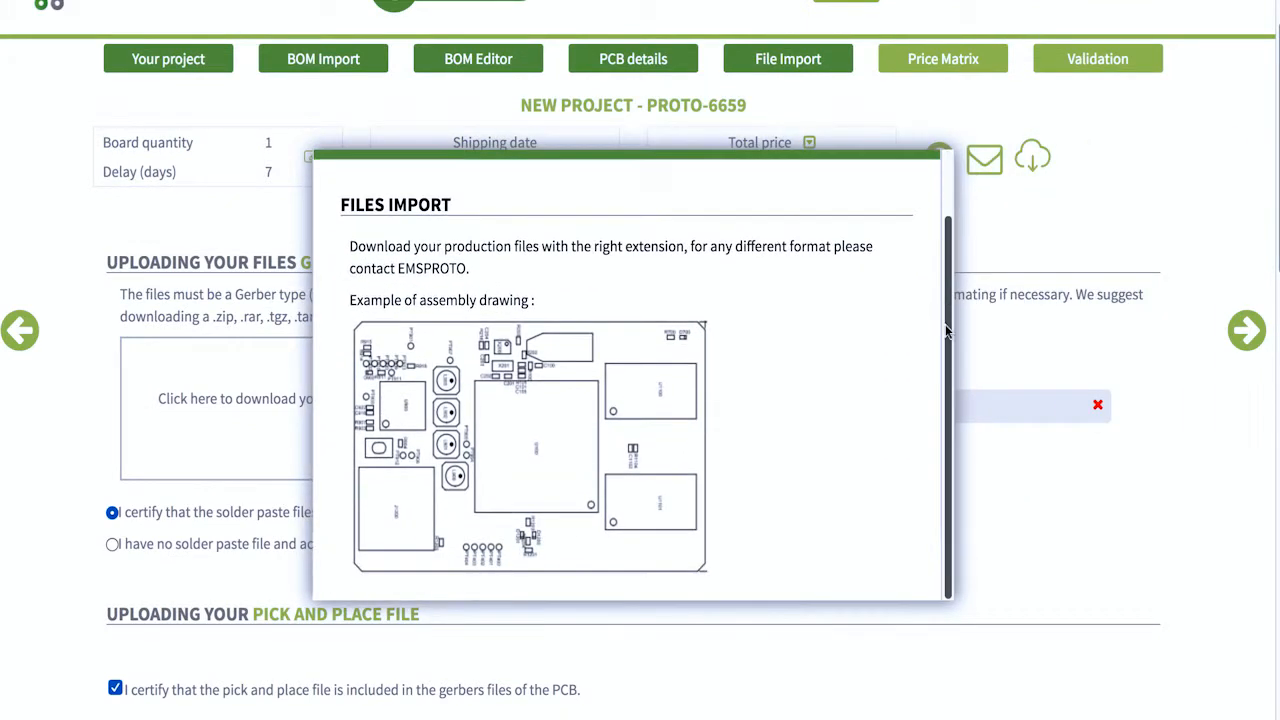
left_click_drag(957, 255, 950, 190)
left_click(914, 192)
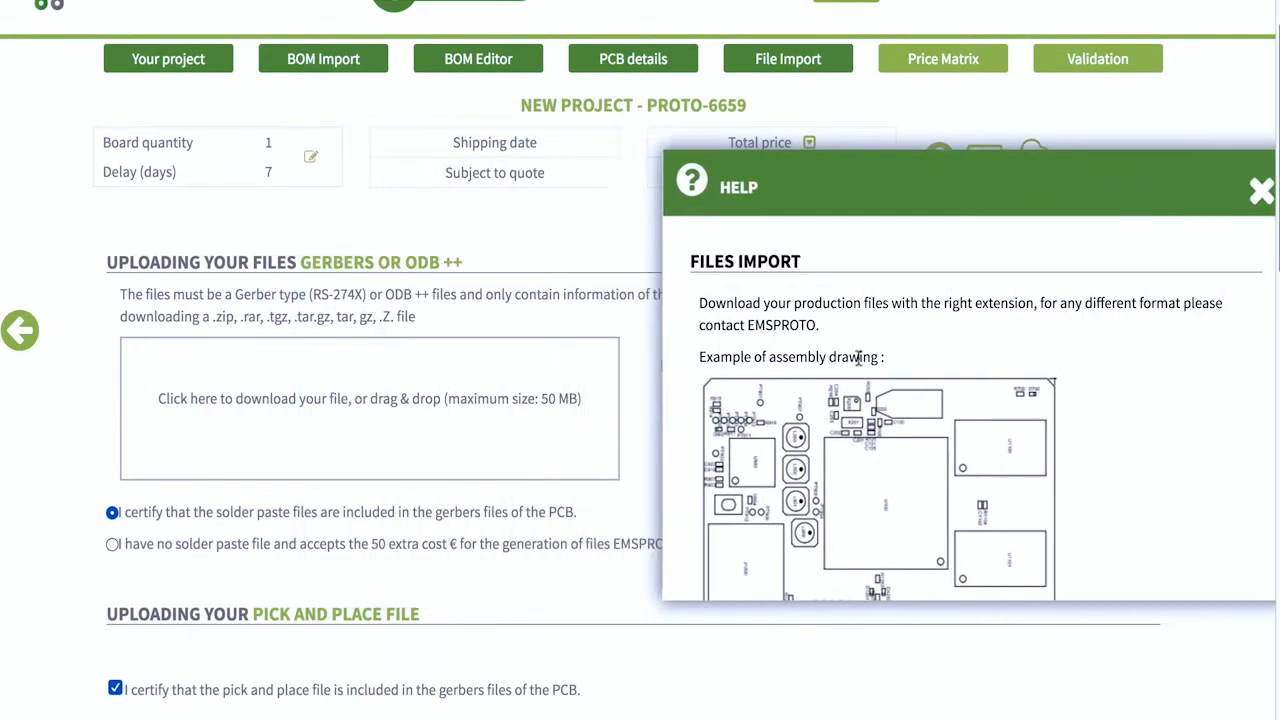
Upload IMPLANT_CARTE CAN BRICK UDOO_IR00.PDF as the component layout
scroll(811, 417, "down", 3)
left_click_drag(760, 1, 1024, 5)
left_click_drag(166, 688, 592, 560)
left_click_drag(940, 3, 676, 1)
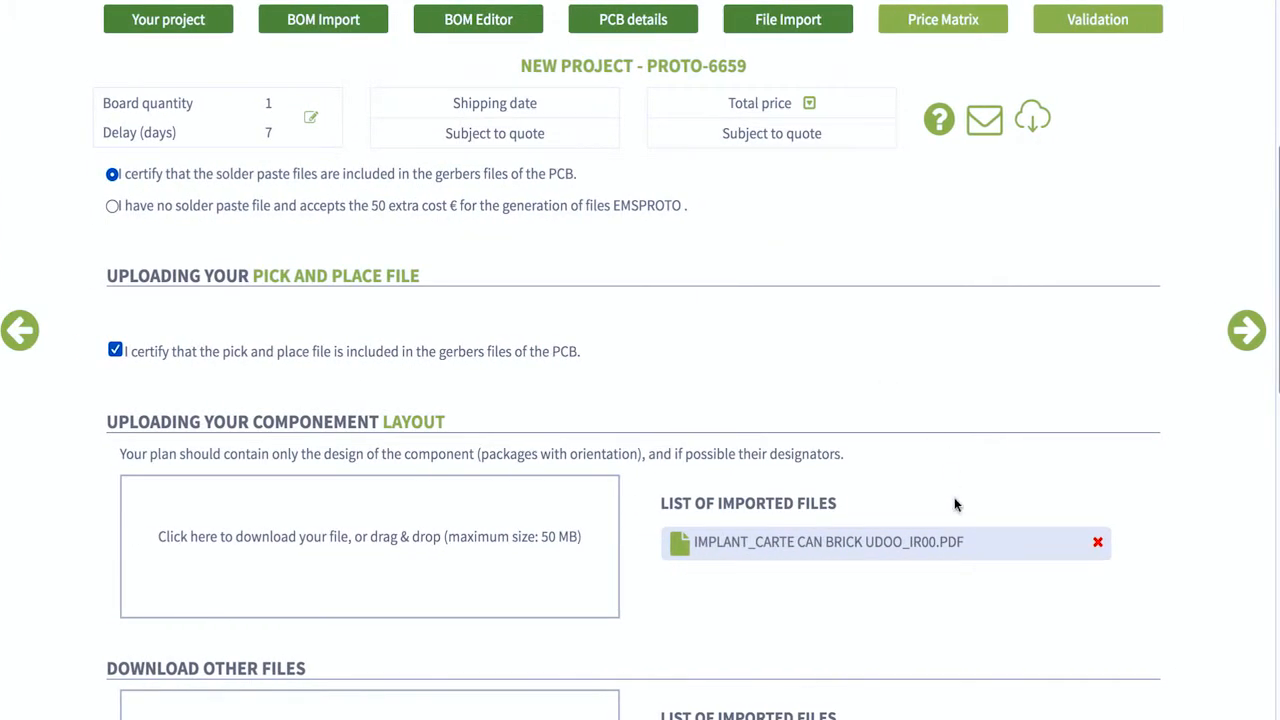
Continue to the price matrix and select the offer for 7 boards with a 7-day delay
left_click(1249, 342)
scroll(1274, 300, "down", 3)
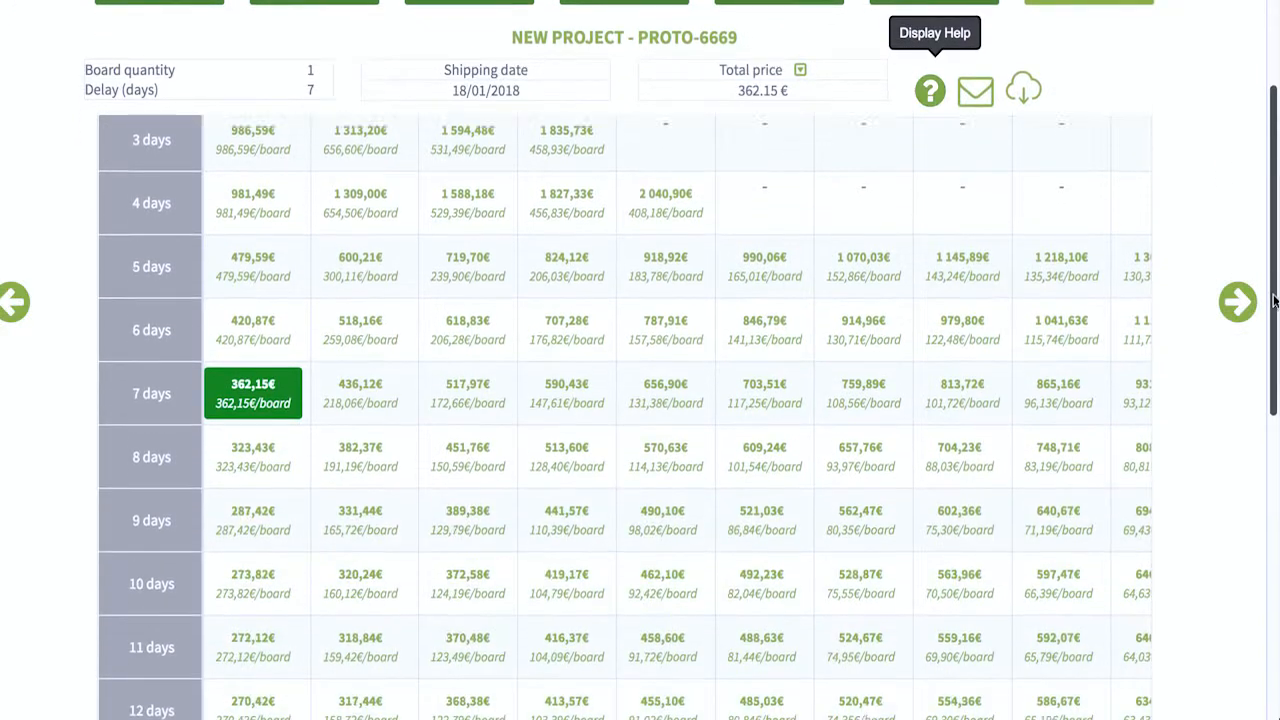
left_click_drag(1274, 300, 1274, 333)
left_click_drag(301, 681, 277, 691)
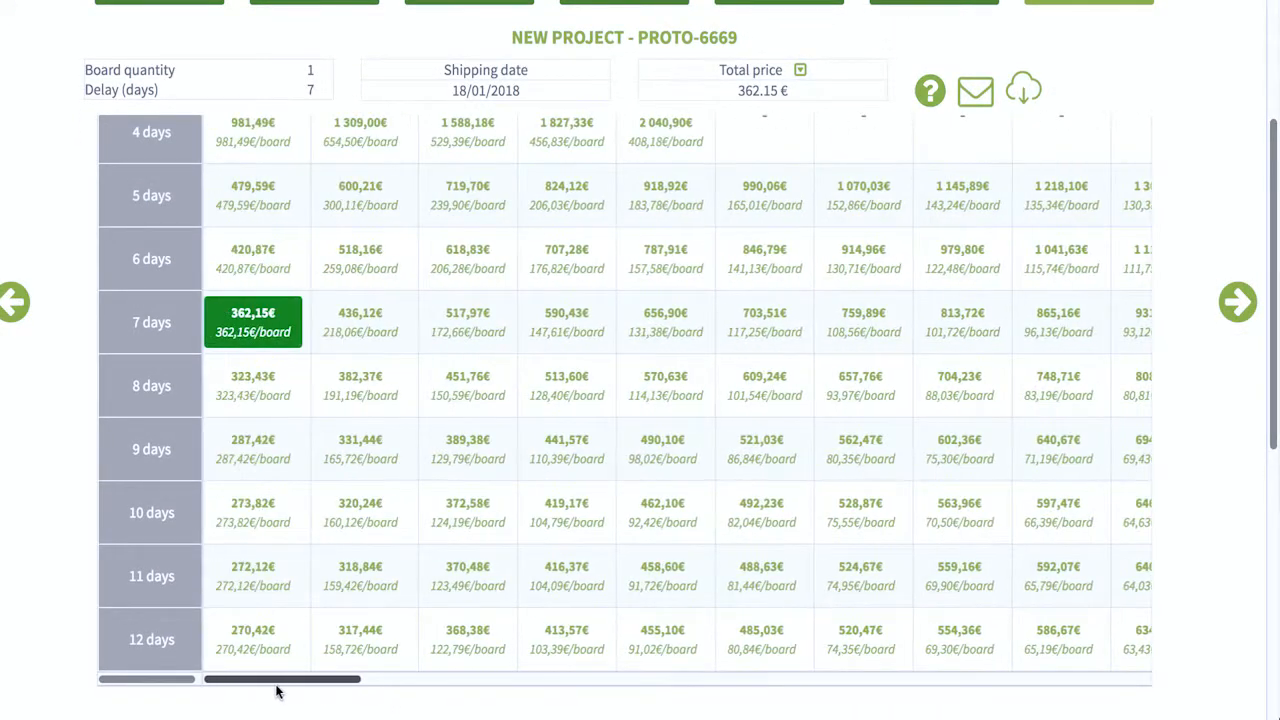
scroll(662, 500, "up", 3)
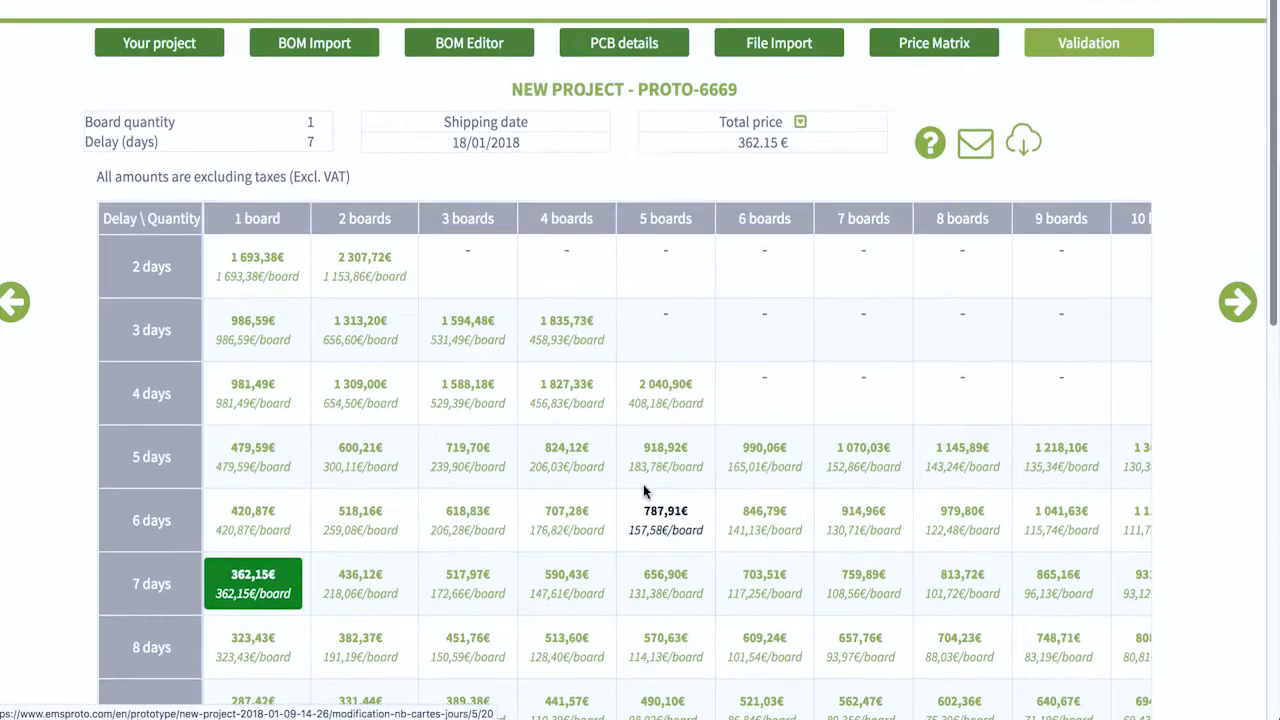
left_click(862, 596)
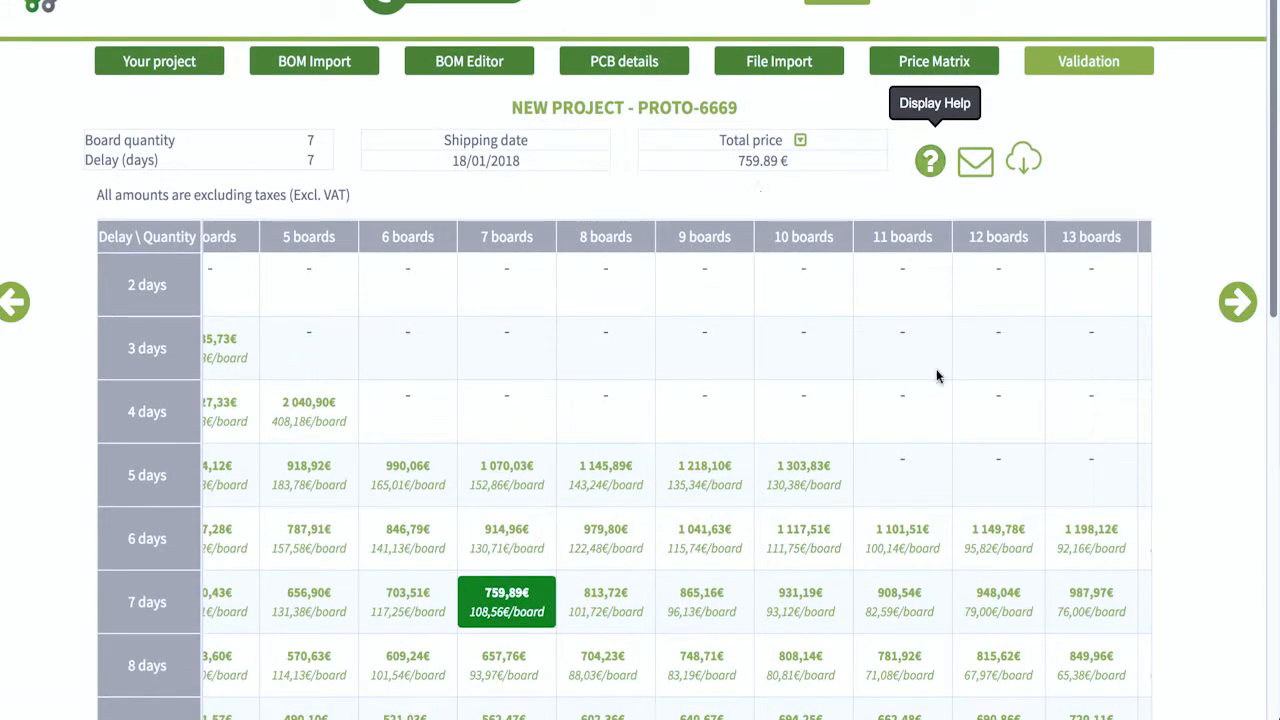
Continue to the order summary and choose PayPal as the payment method
left_click(1238, 302)
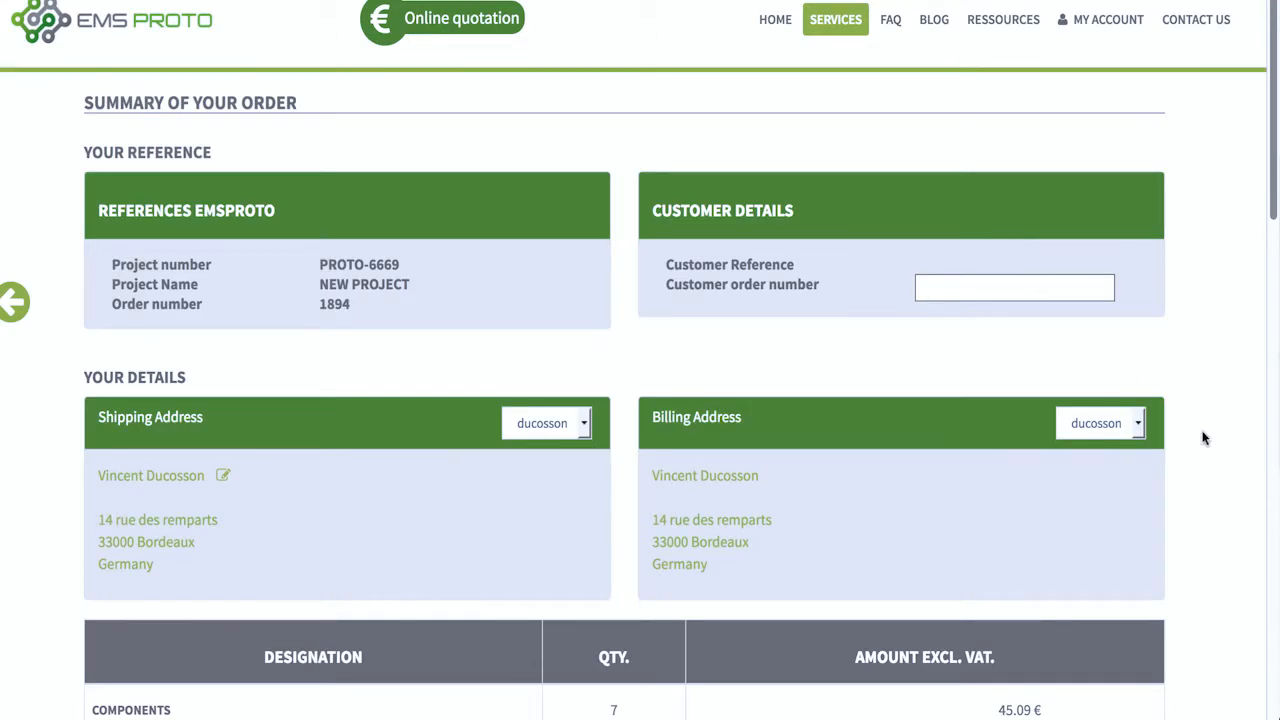
scroll(1204, 437, "down", 5)
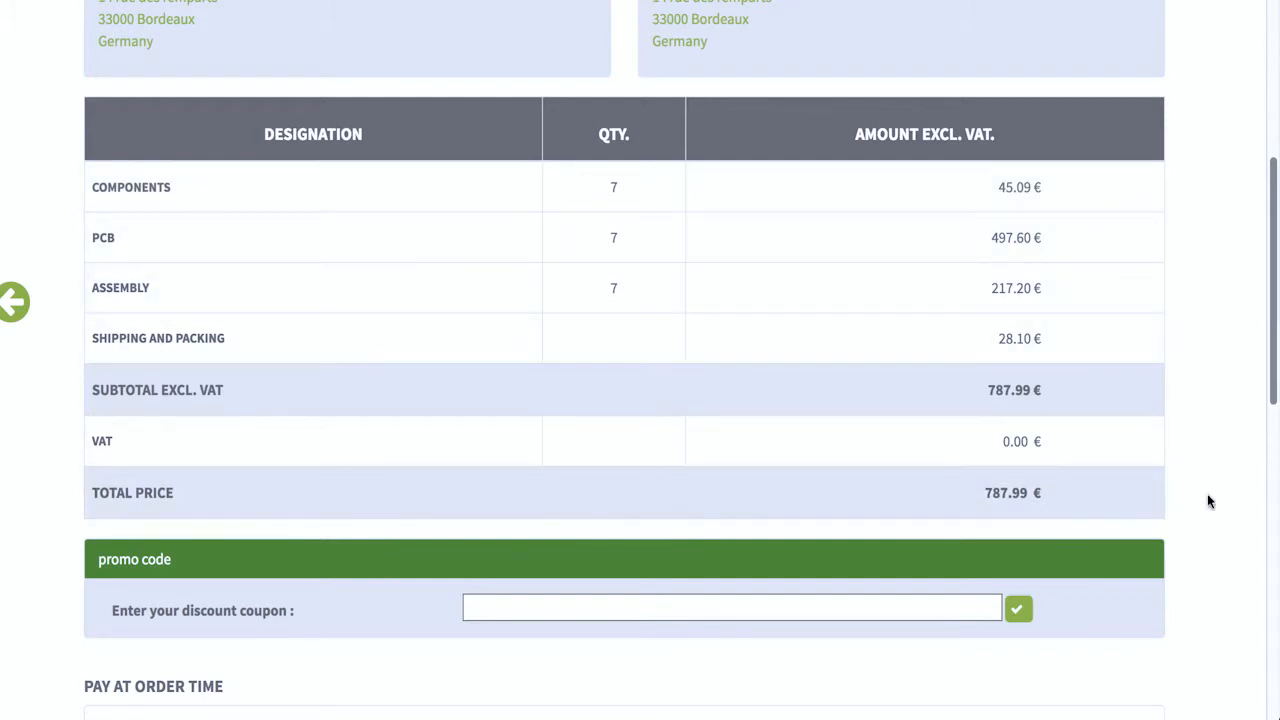
scroll(1210, 460, "down", 2)
scroll(1210, 330, "down", 2)
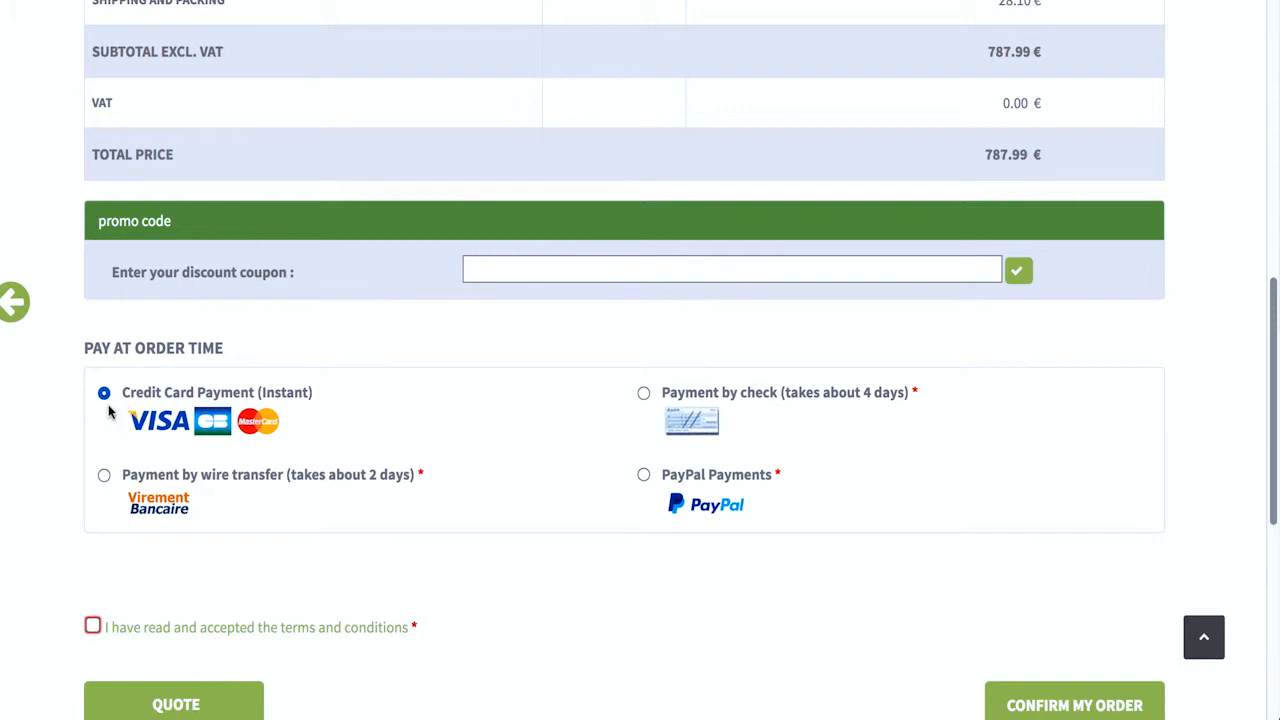
left_click(104, 477)
left_click(643, 475)
Accept the terms and conditions and confirm the order
scroll(646, 557, "down", 2)
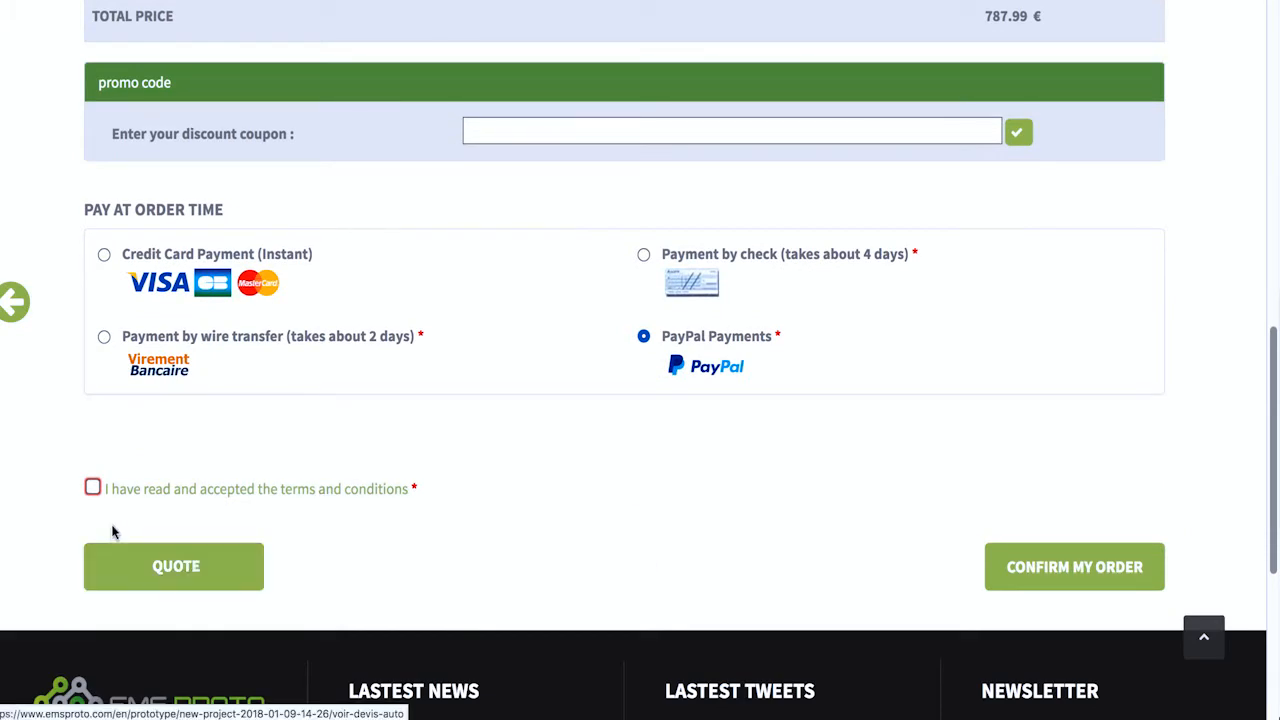
left_click(92, 488)
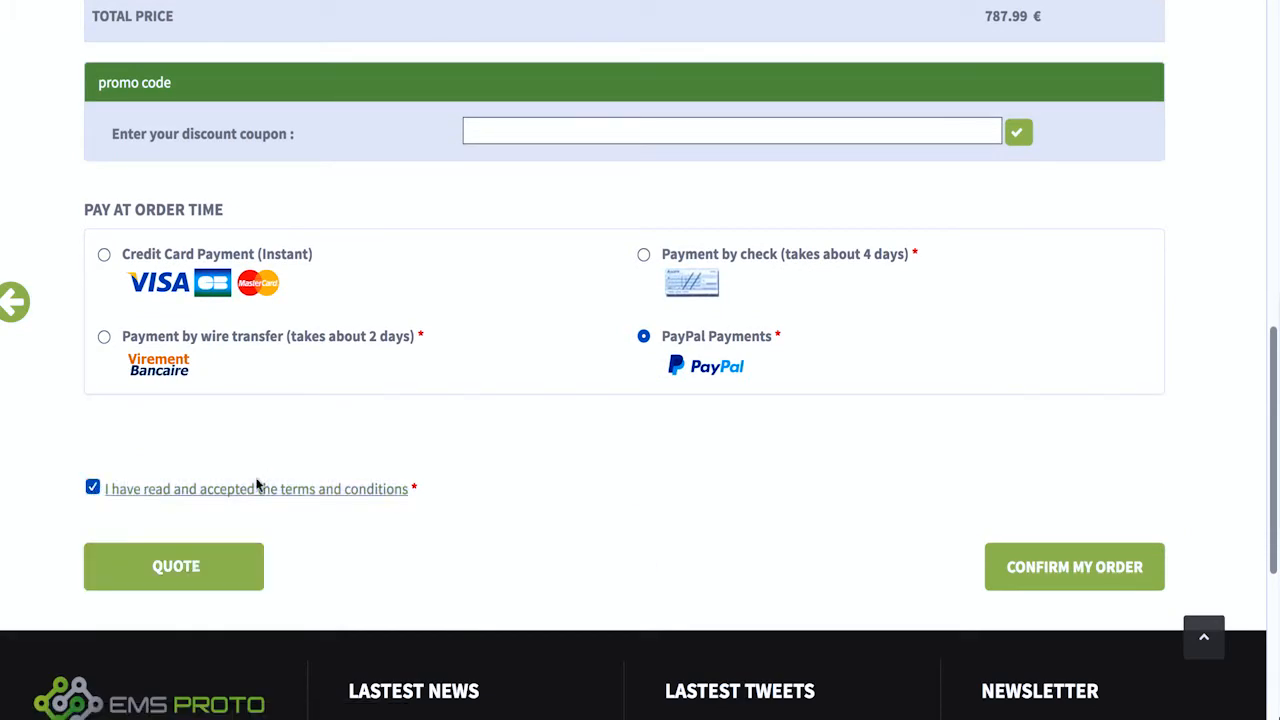
left_click(1092, 577)
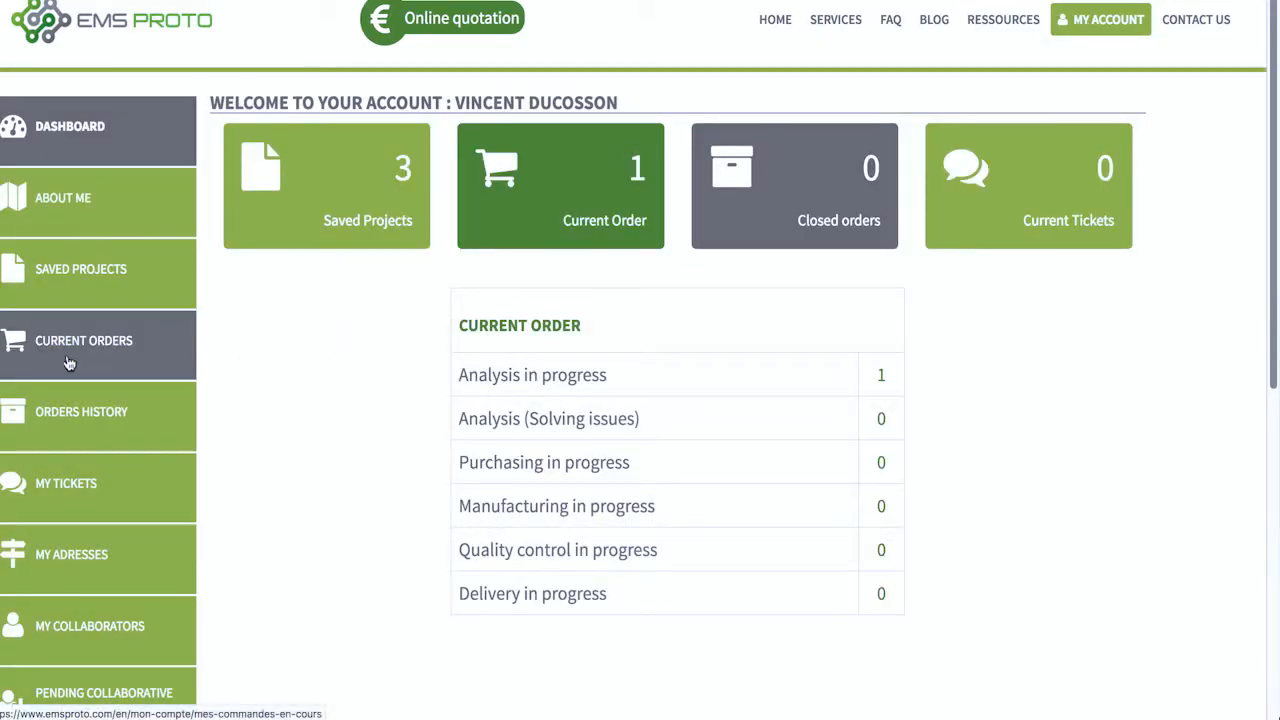
Open the list of saved projects in the customer account
left_click(148, 288)
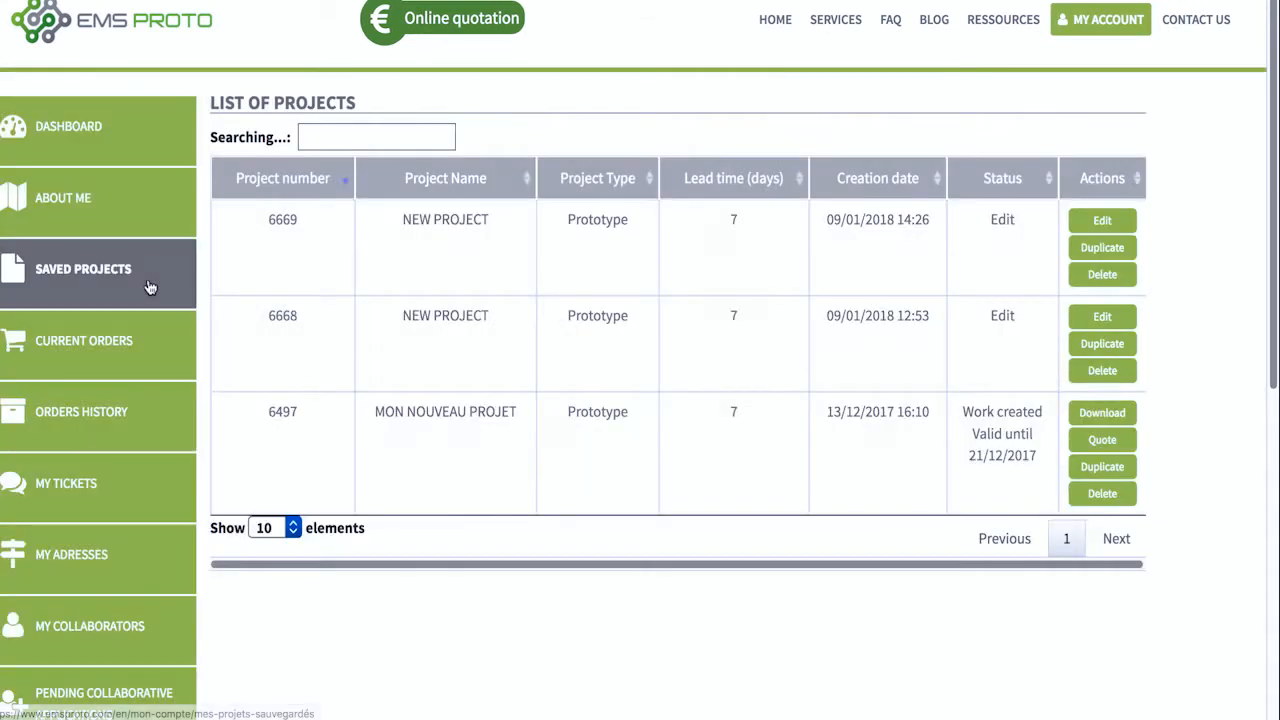